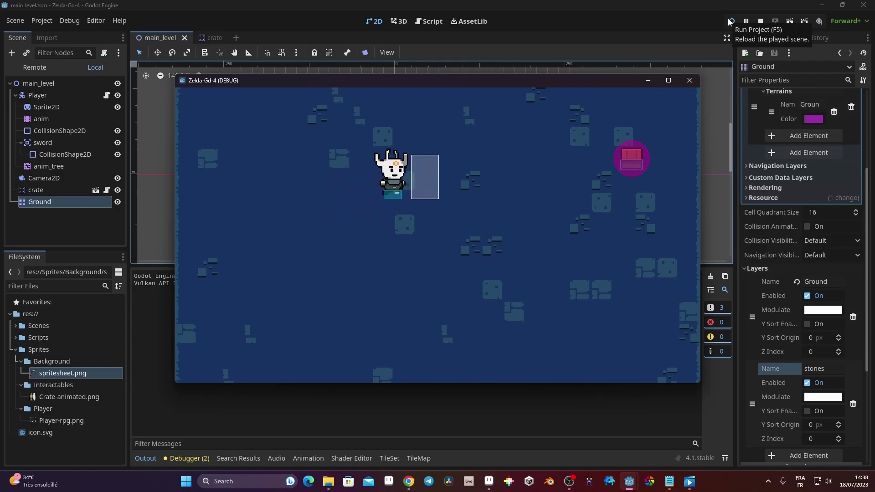
Walk the player character up to the crate in the running game and back to preview the tiled level
key("Up")
key("Right")
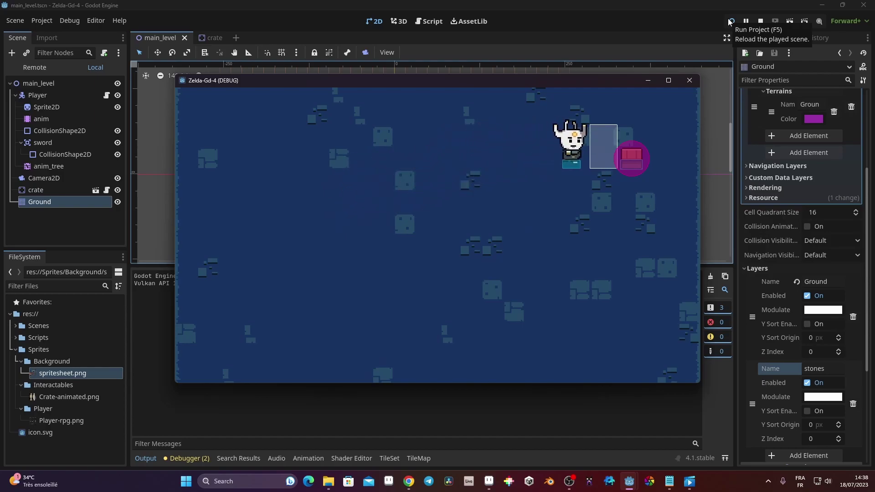
key("Left")
key("Right")
key("Right")
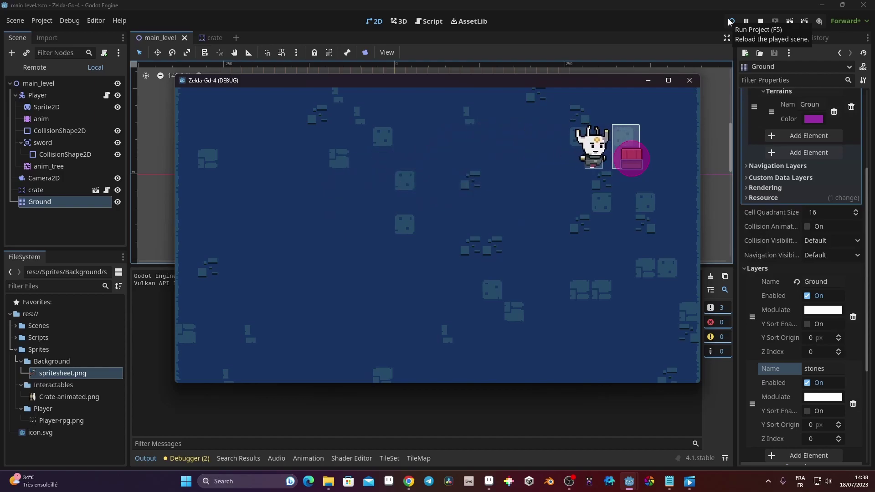
key("Left")
key("Left")
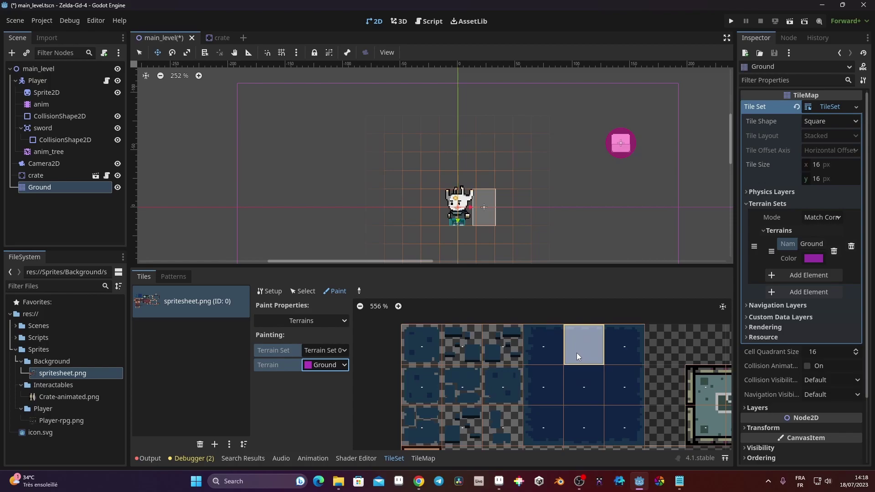
left_click(556, 346)
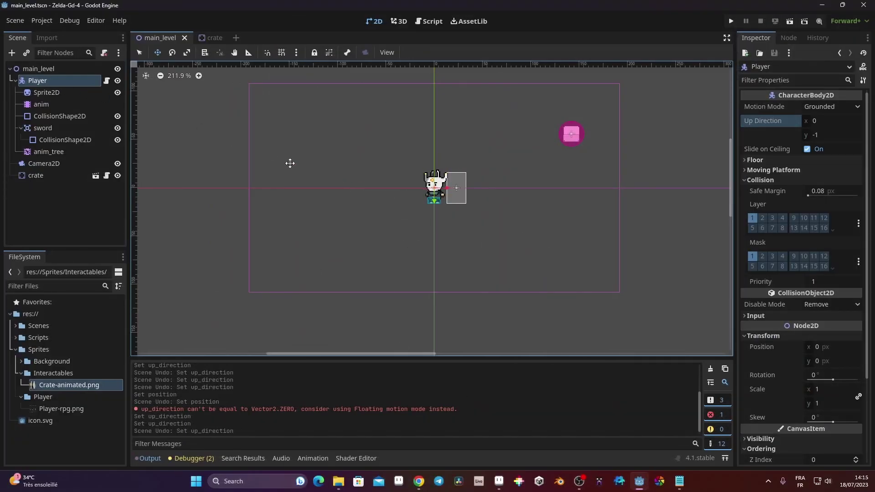
Add a TileMap node under main_level and rename it Ground
left_click(54, 69)
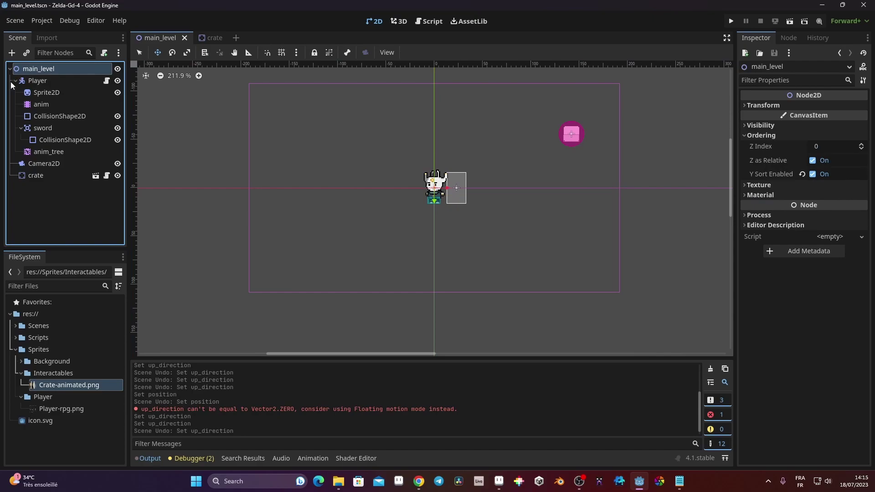
left_click(12, 52)
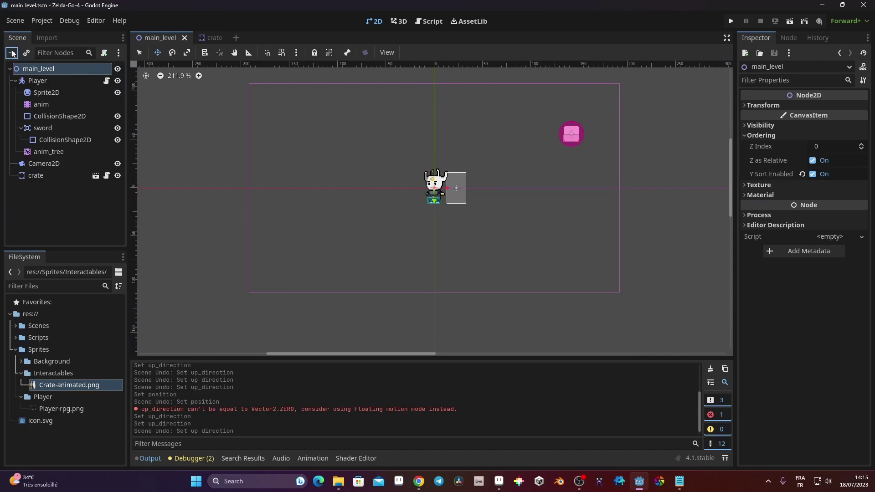
type("tilem")
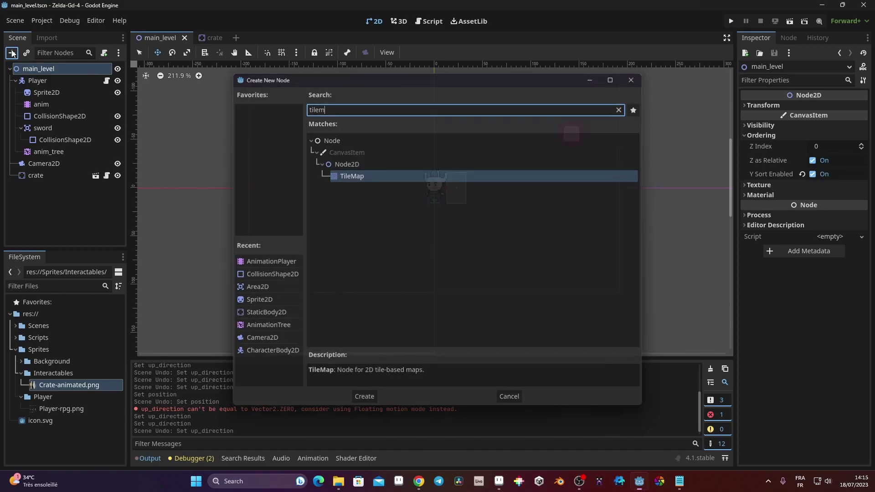
key("Return")
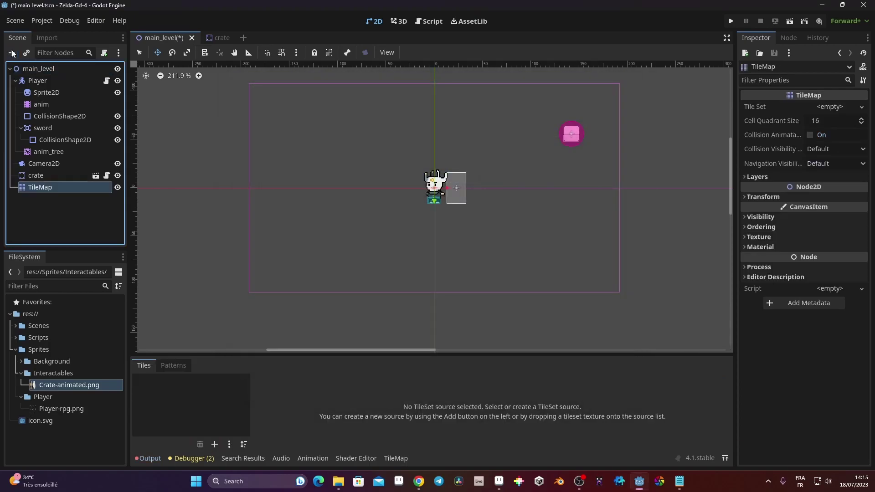
double_click(49, 189)
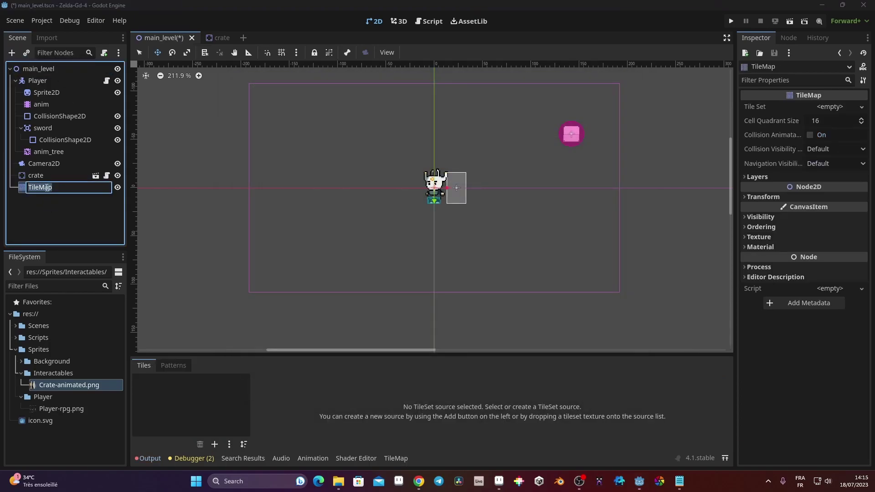
type("Ground")
key("Return")
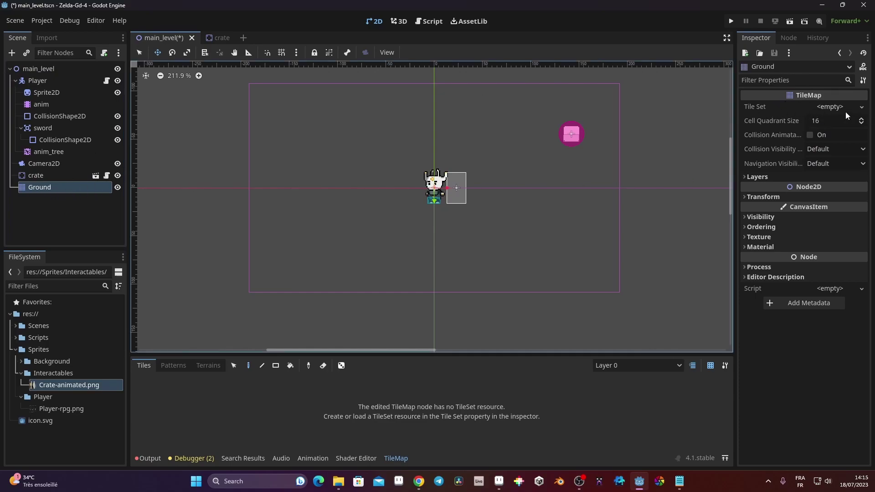
Assign a new TileSet resource to the Ground tile map and expand its properties
left_click(833, 109)
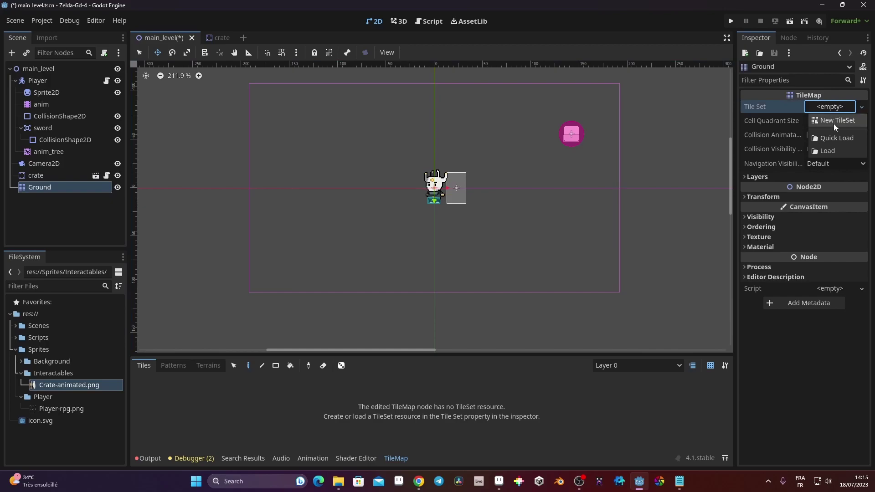
left_click(833, 124)
scroll(430, 162, "up", 6)
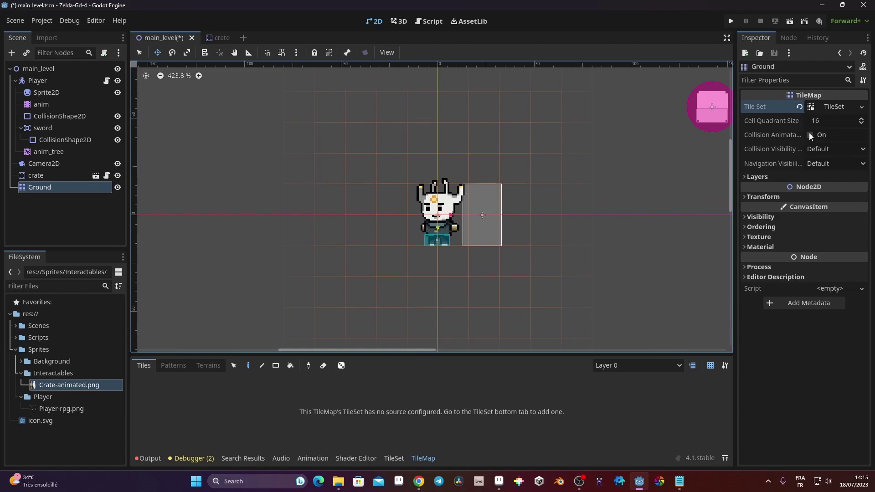
left_click(834, 107)
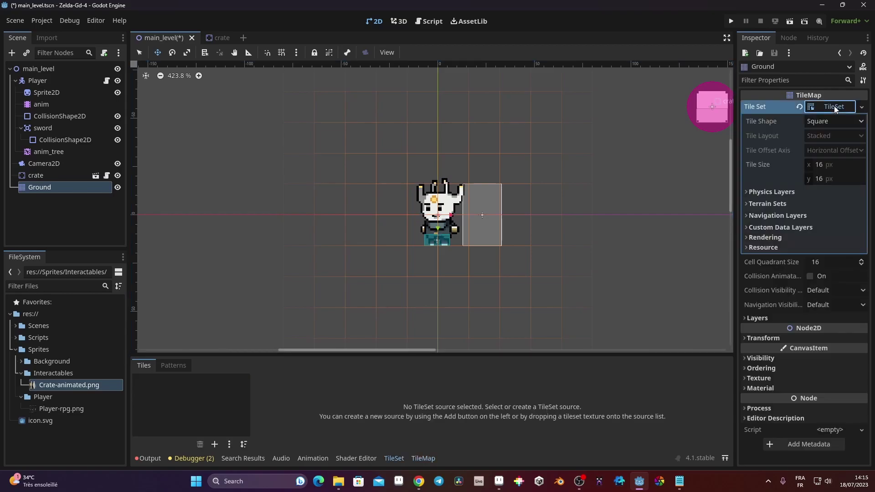
Set the TileSet's tile size to 32 × 32 px
left_click(833, 166)
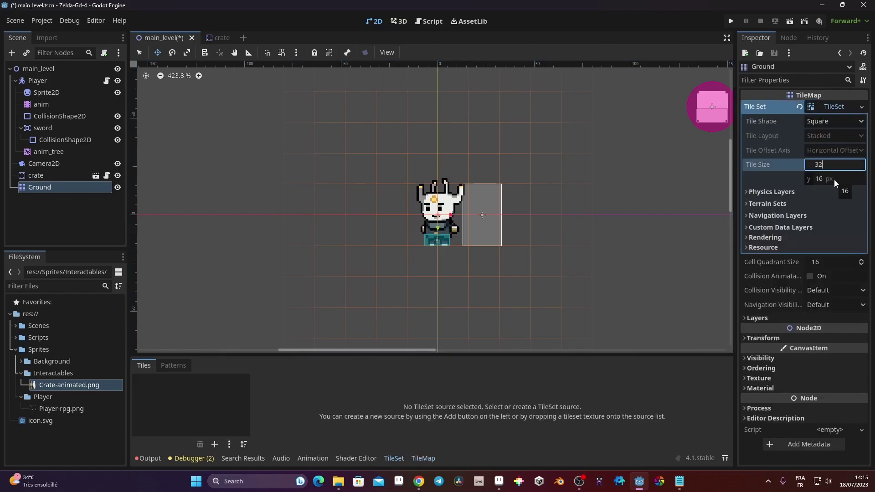
key("Tab")
type("32")
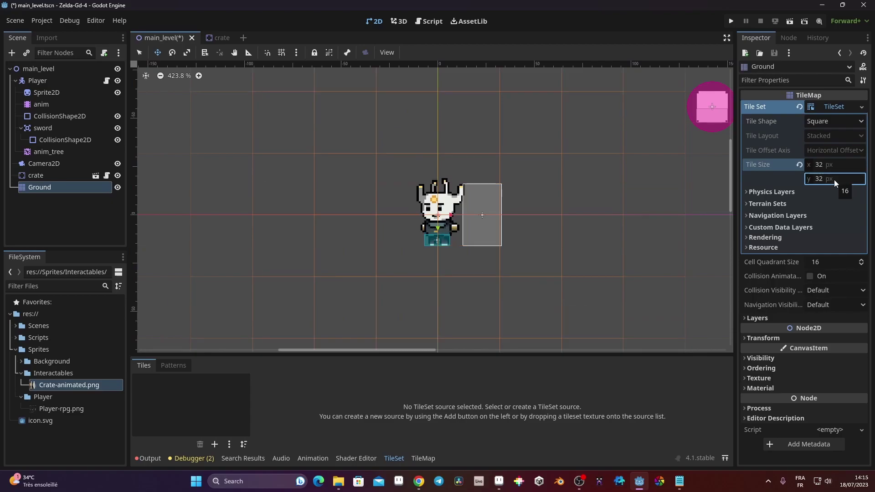
left_click(193, 277)
Set the TileSet's tile size to 16 px in both x and y
left_click(833, 164)
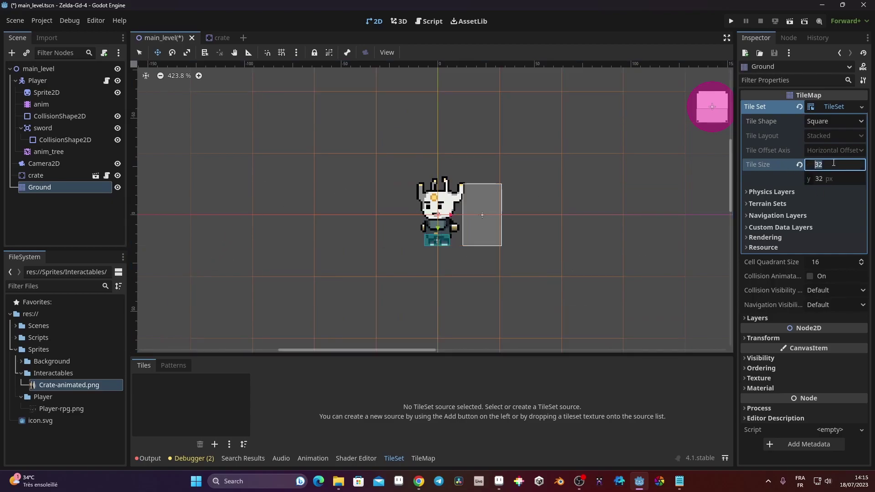
type("146")
key("Tab")
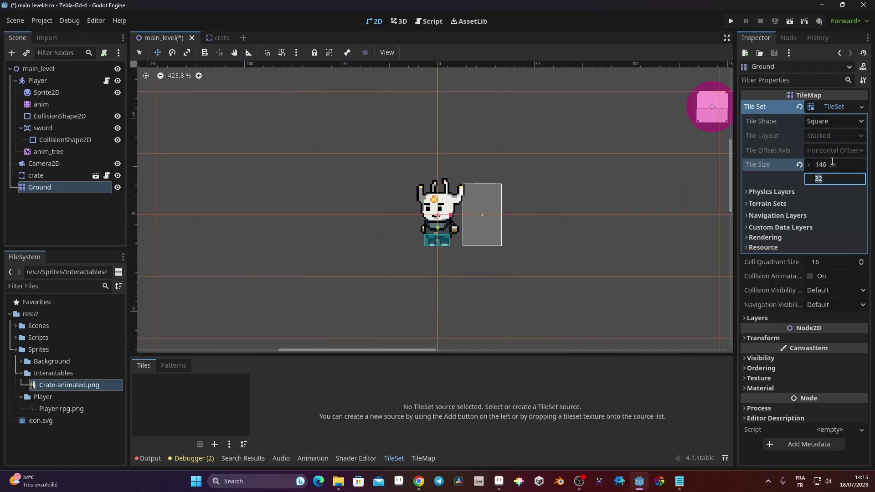
left_click(832, 163)
type("16")
key("Tab")
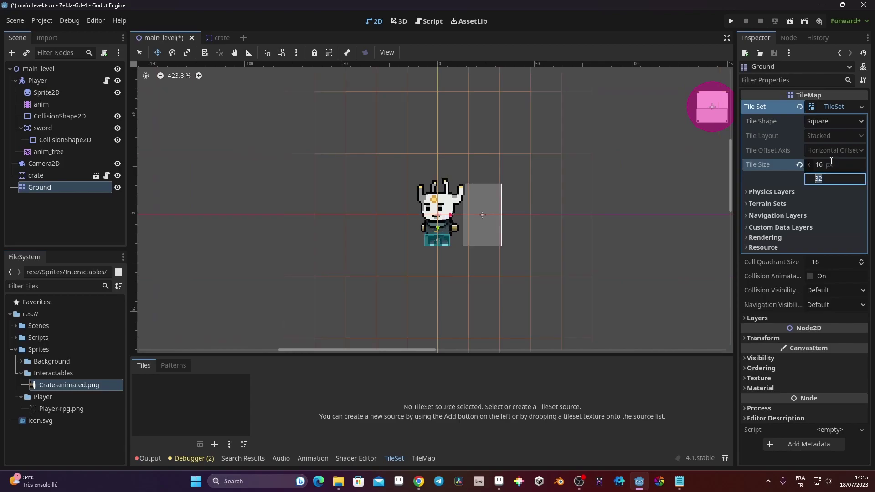
key("Return")
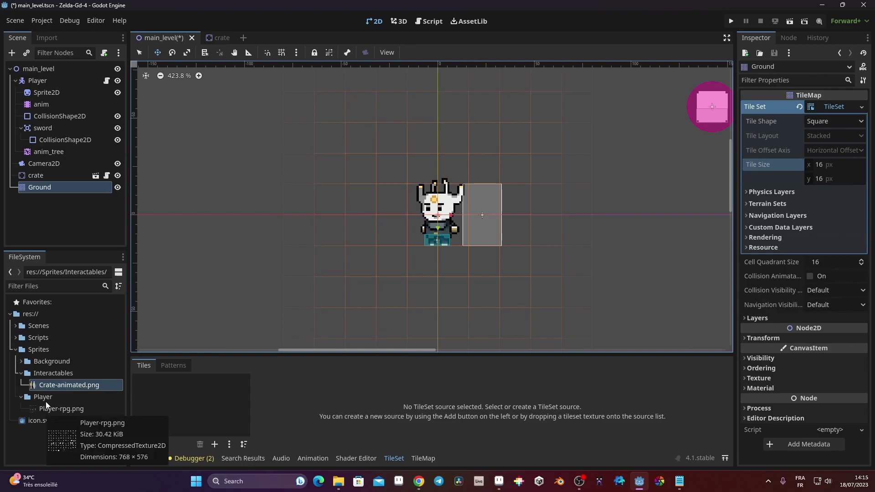
Expand the Background folder inside Sprites and select spritesheet.png
left_click(18, 364)
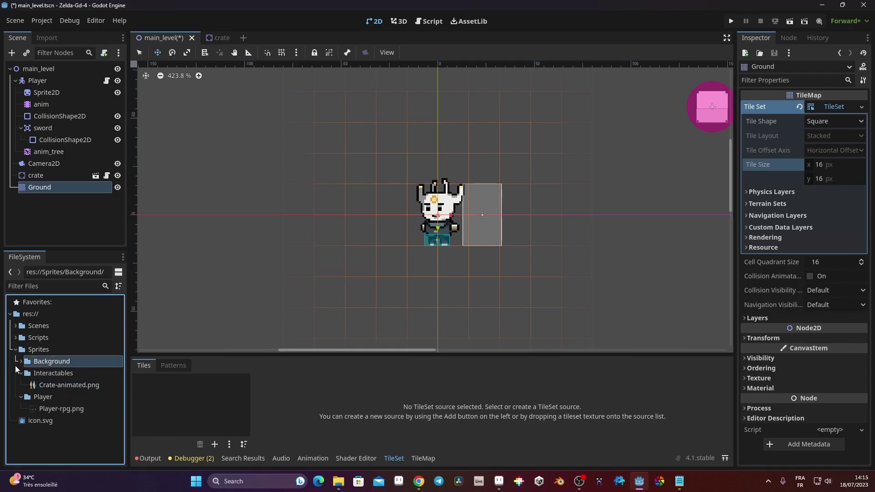
left_click(21, 362)
left_click(86, 375)
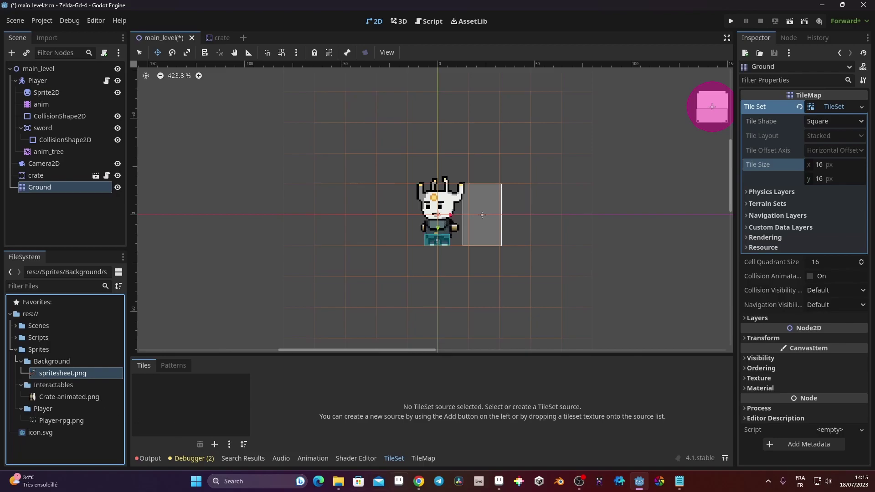
Switch to Aseprite, examine the stone and blue ground tiles in spritesheet.png, and return to Godot
left_click(499, 481)
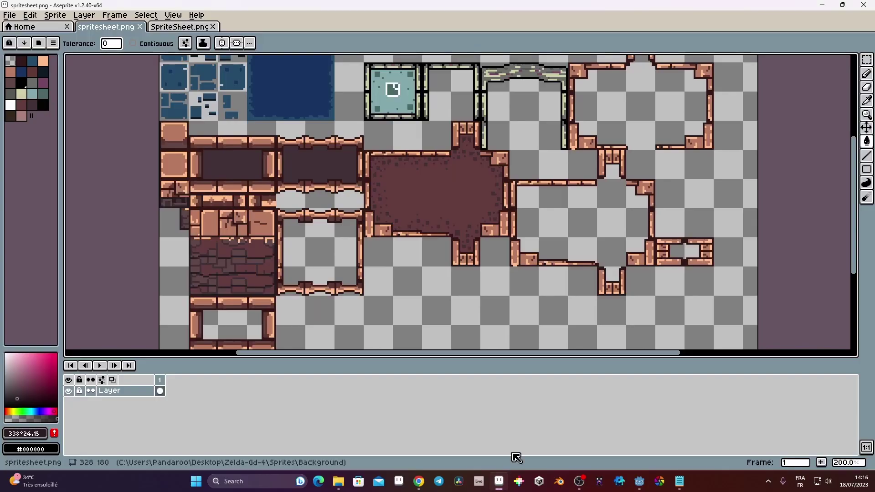
scroll(218, 163, "up", 4)
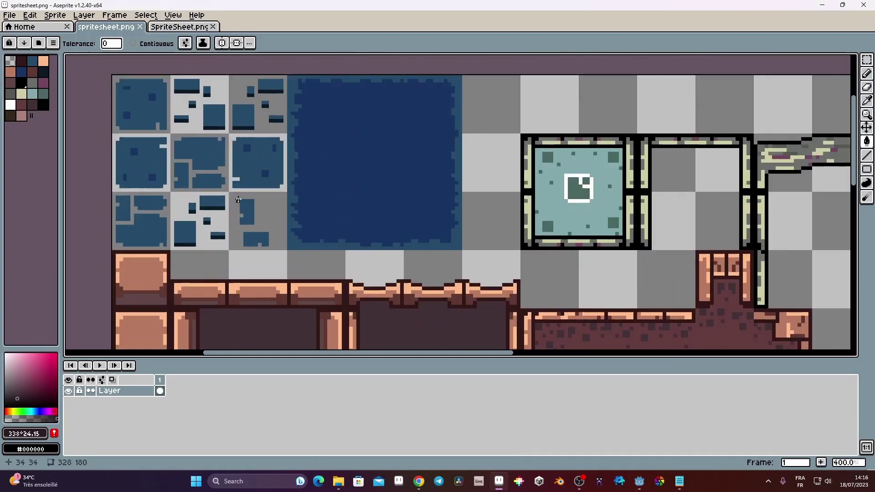
scroll(343, 148, "down", 3)
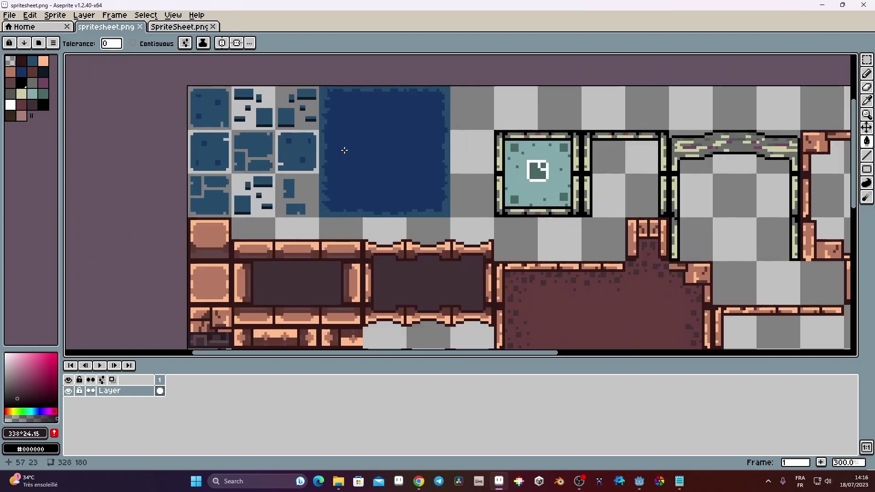
scroll(337, 100, "up", 2)
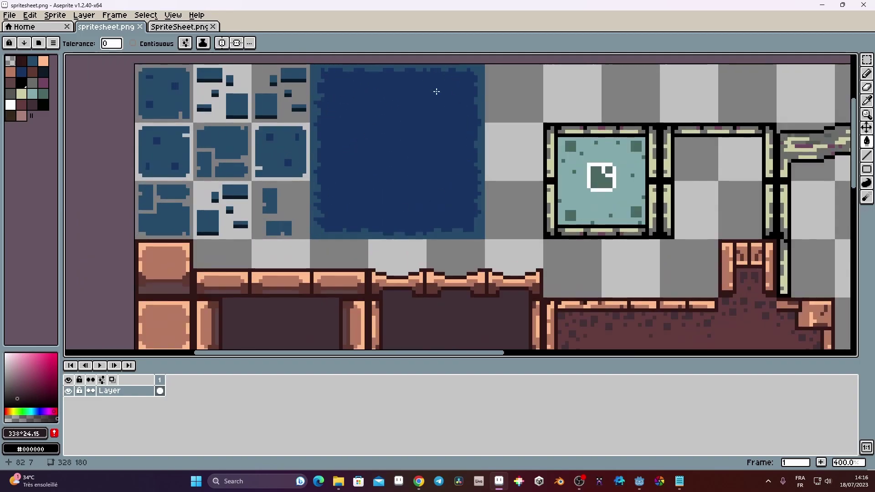
left_click(823, 4)
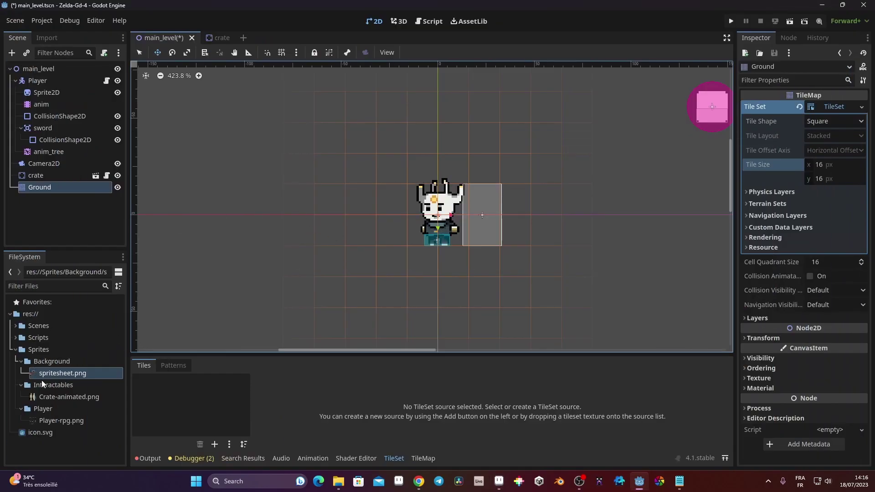
Add spritesheet.png as a tile source of the TileSet with automatically created atlas tiles, and enlarge the tile editing area
left_click_drag(43, 375, 167, 400)
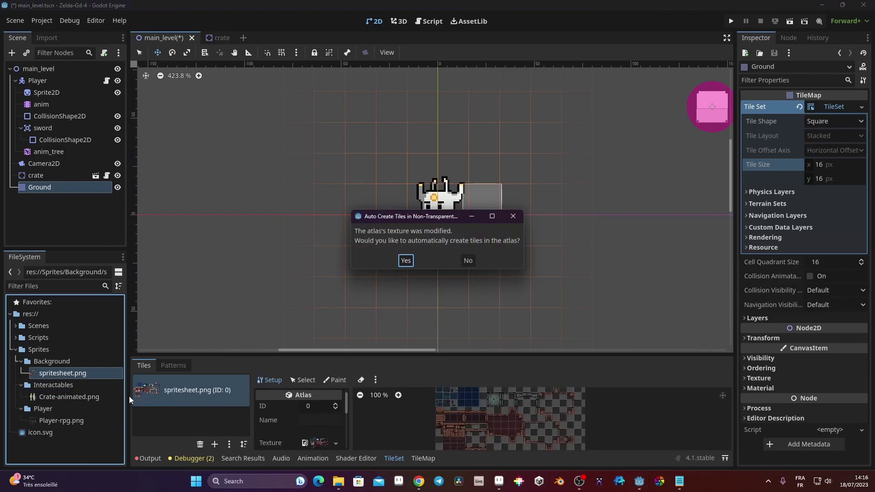
left_click(410, 262)
left_click_drag(462, 354, 461, 267)
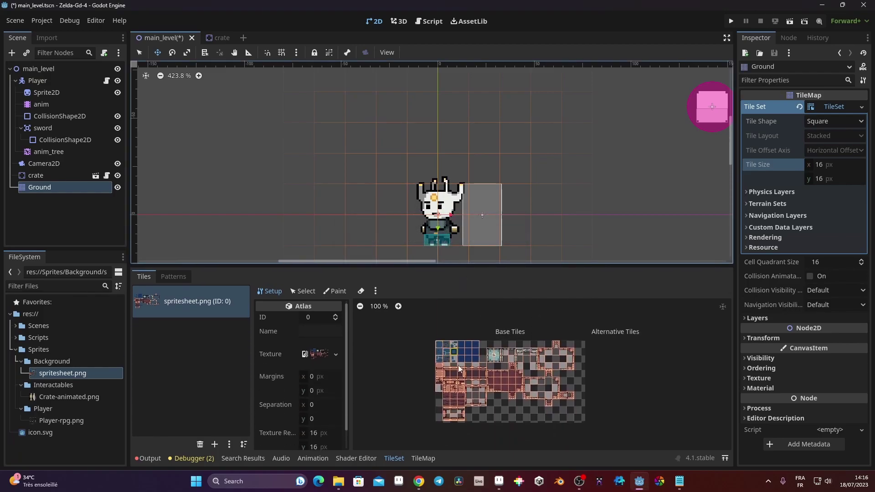
scroll(484, 406, "up", 5)
scroll(556, 385, "up", 2)
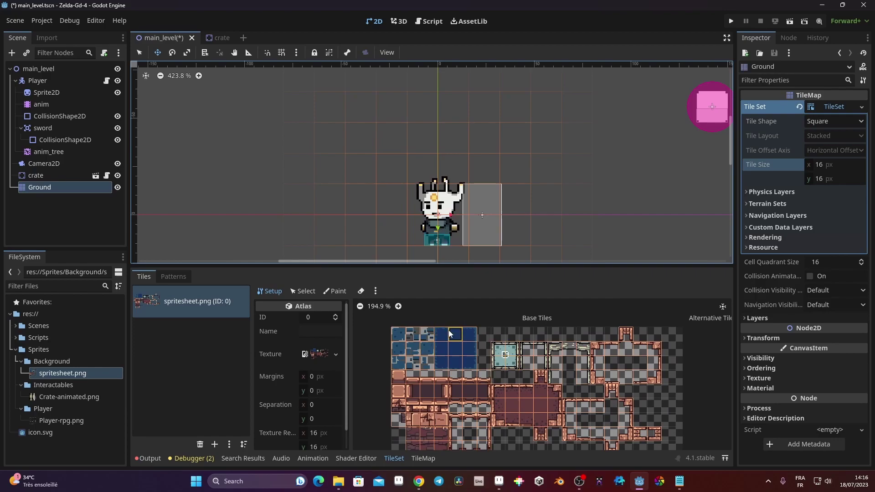
scroll(487, 196, "down", 3)
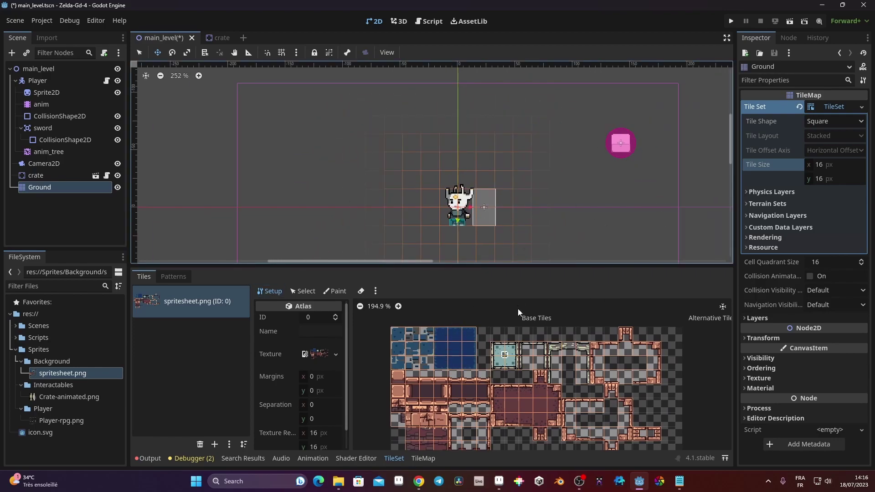
scroll(442, 334, "up", 5)
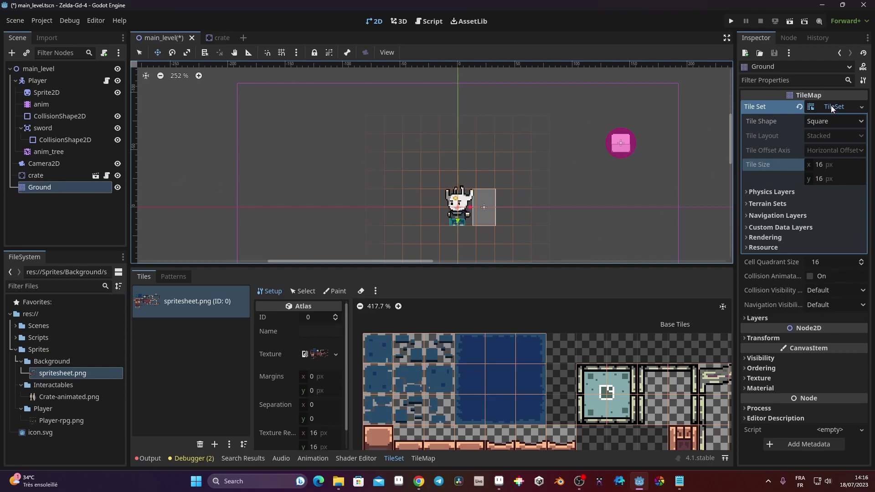
Add a terrain set to the TileSet and create one terrain in it
left_click(767, 204)
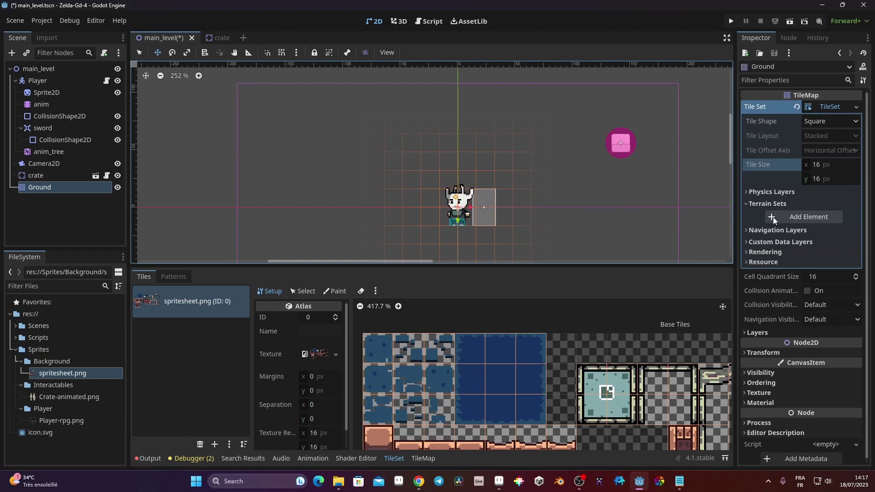
left_click(774, 219)
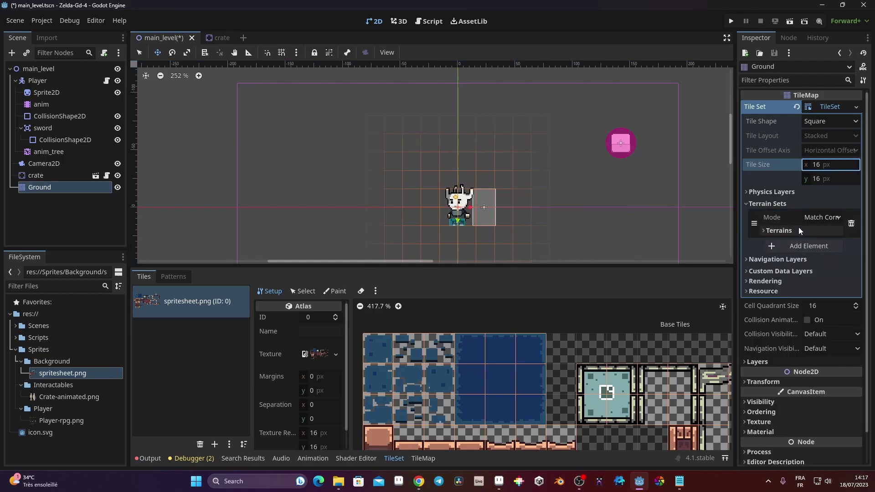
left_click(823, 217)
left_click(789, 218)
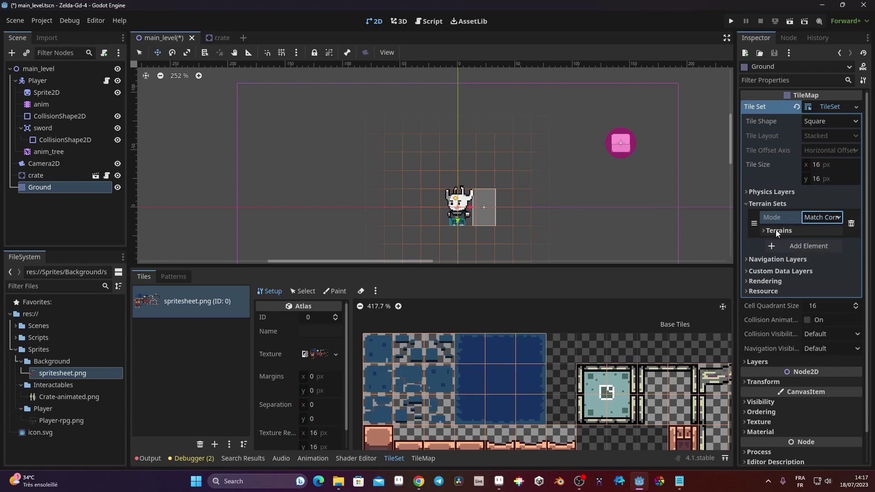
left_click(778, 231)
left_click(788, 247)
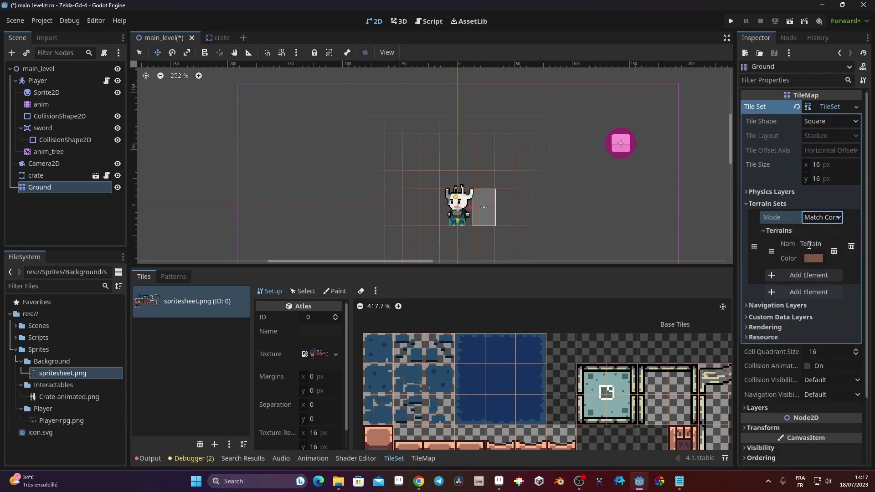
Name the new terrain Ground and change its colour to a dark purple
left_click(808, 245)
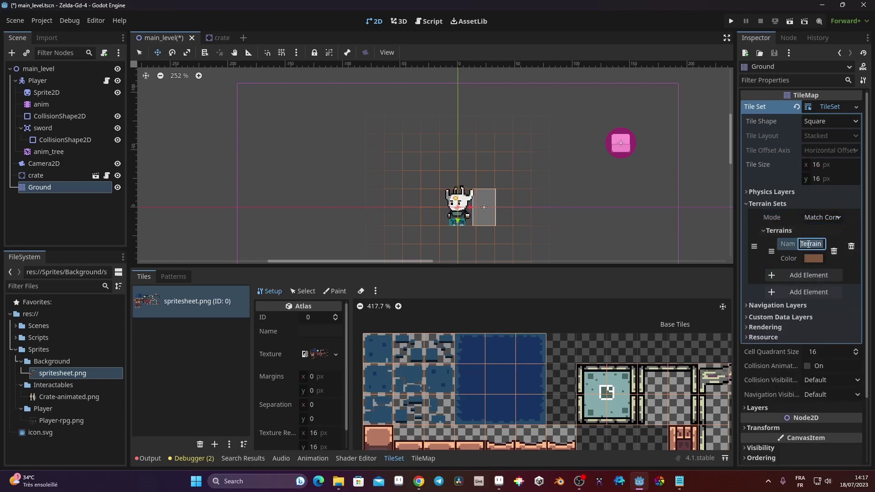
type("Ground")
key("Return")
left_click(814, 261)
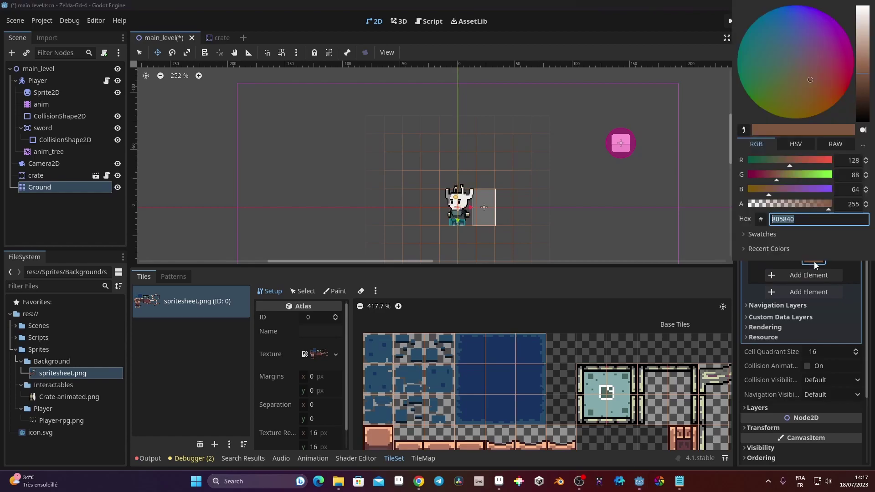
left_click_drag(820, 58, 832, 38)
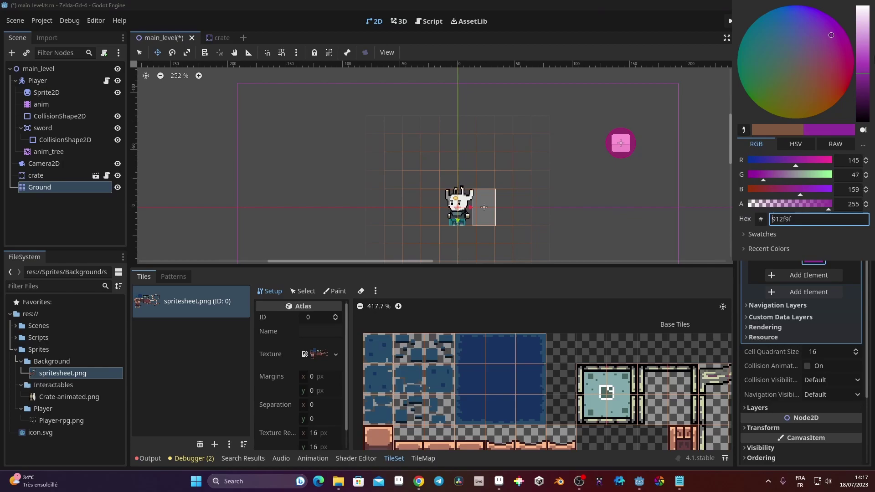
left_click_drag(863, 63, 865, 74)
left_click(743, 290)
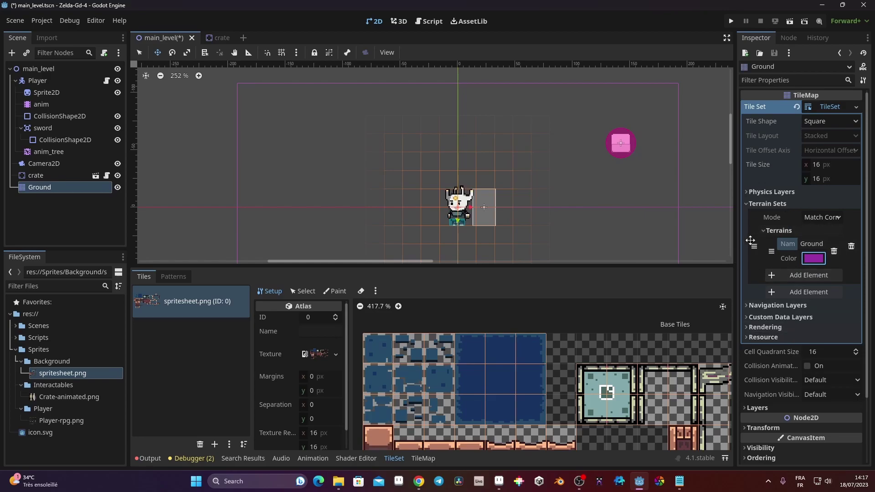
left_click_drag(755, 246, 757, 257)
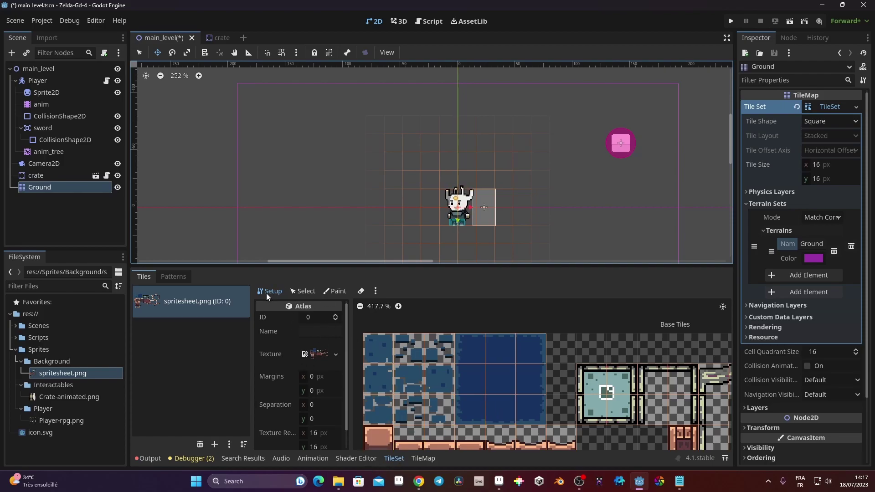
Set up tile property painting for Terrains with Terrain Set 0 and the Ground terrain
left_click(301, 291)
left_click(338, 292)
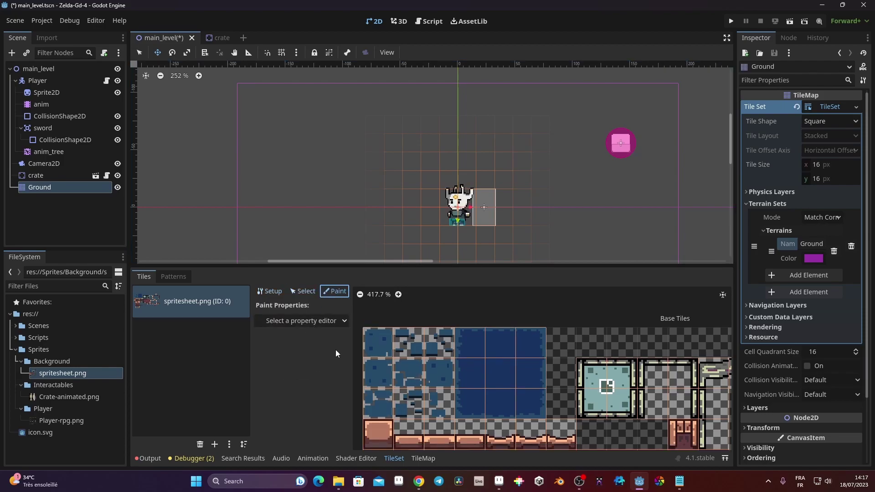
left_click(292, 322)
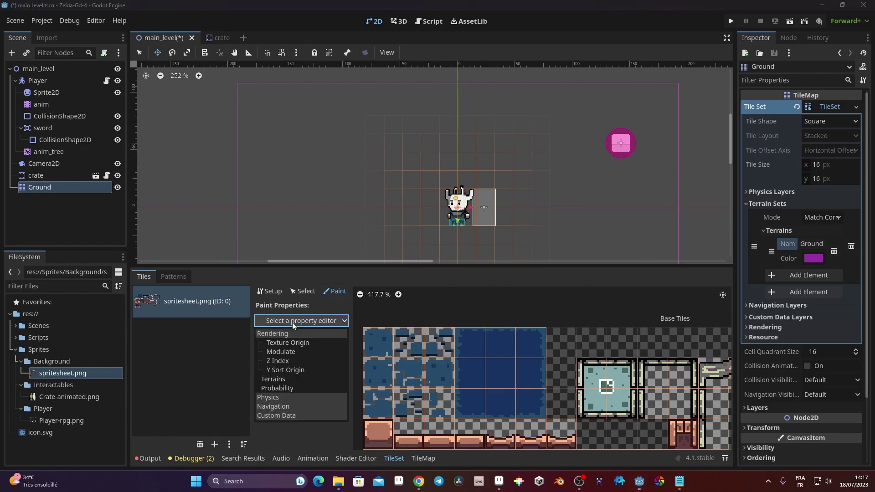
left_click(277, 378)
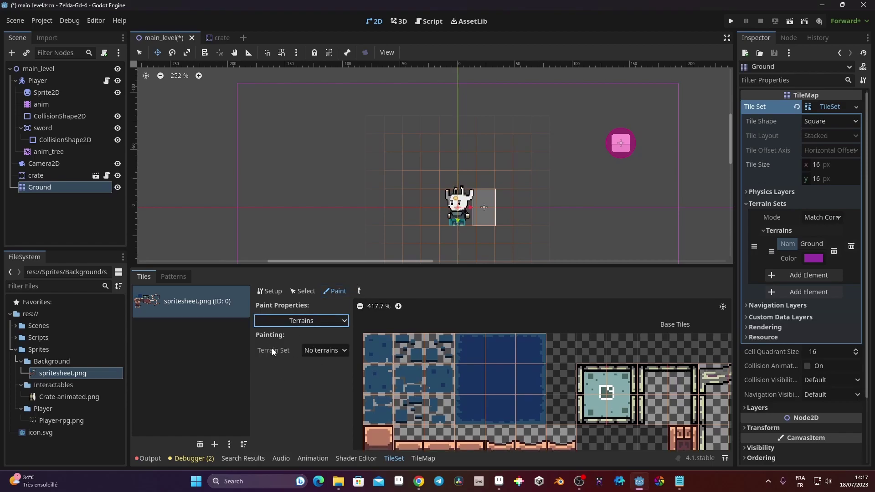
left_click(323, 354)
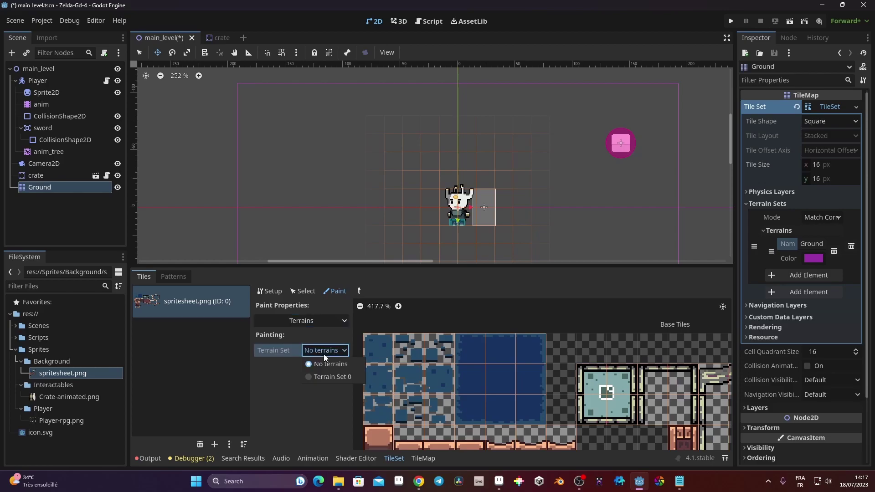
left_click(326, 378)
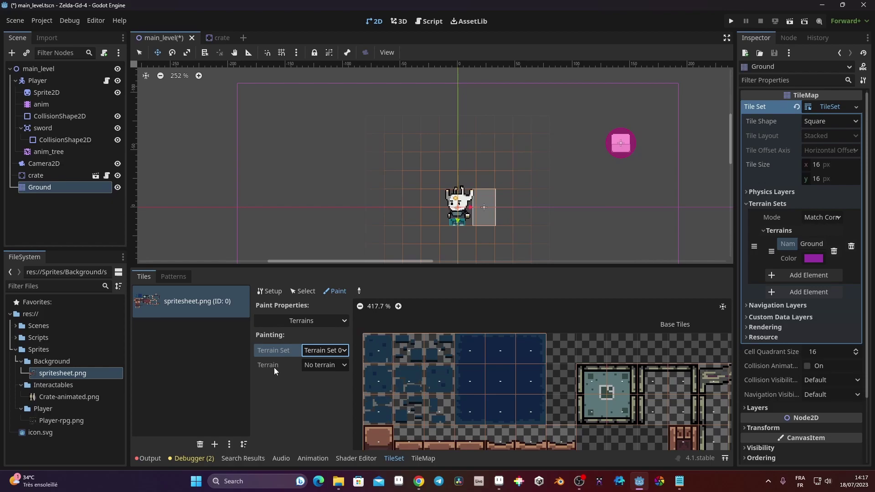
left_click(325, 368)
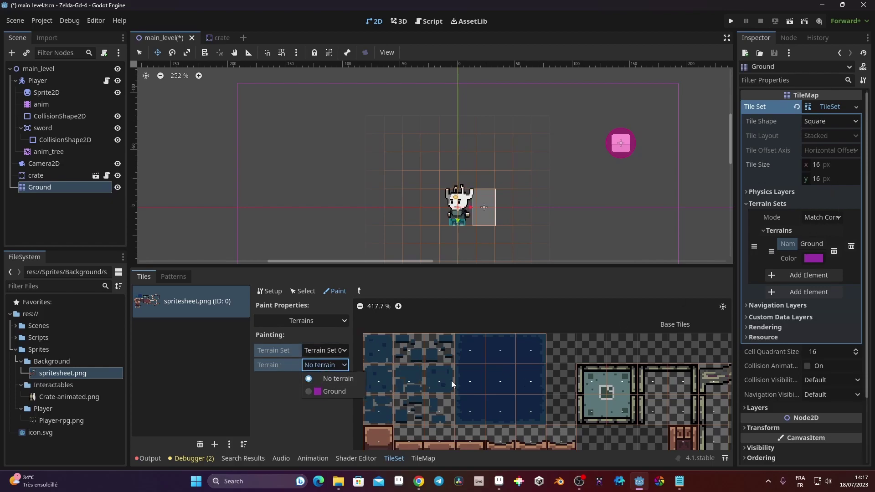
left_click(338, 392)
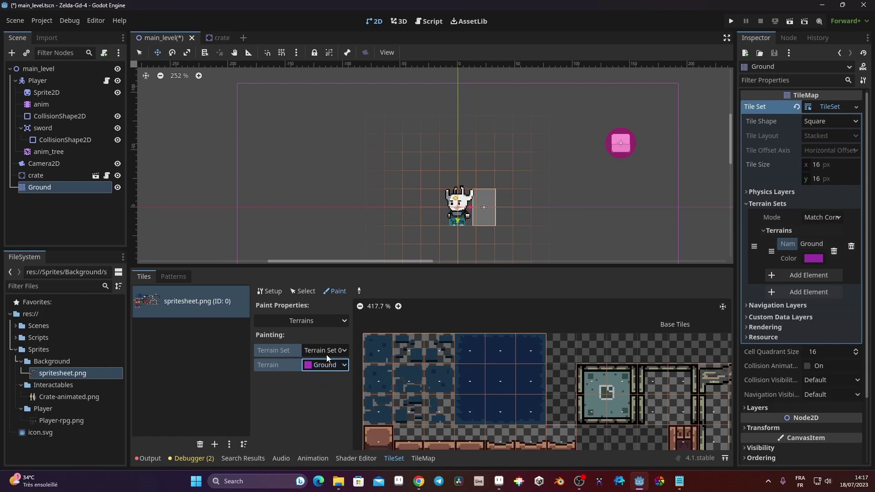
Assign the nine tiles of the 3×3 solid blue ground block to Terrain Set 0
scroll(535, 409, "up", 3)
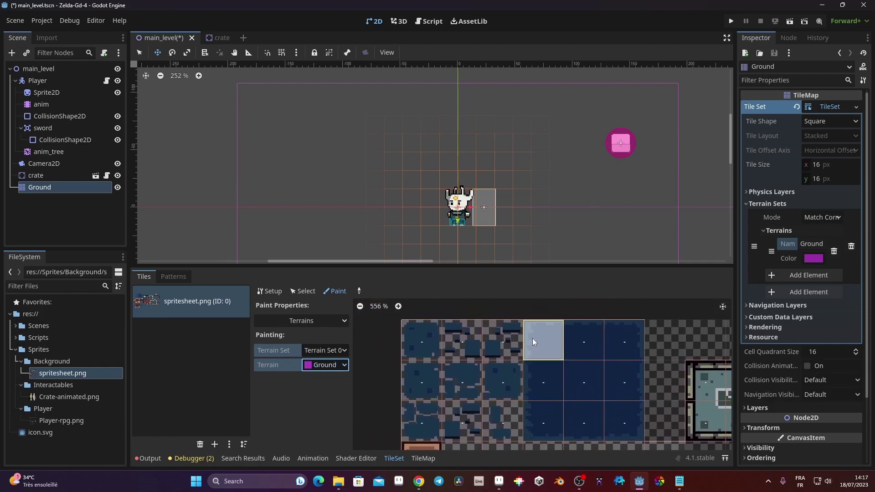
scroll(606, 398, "up", 2)
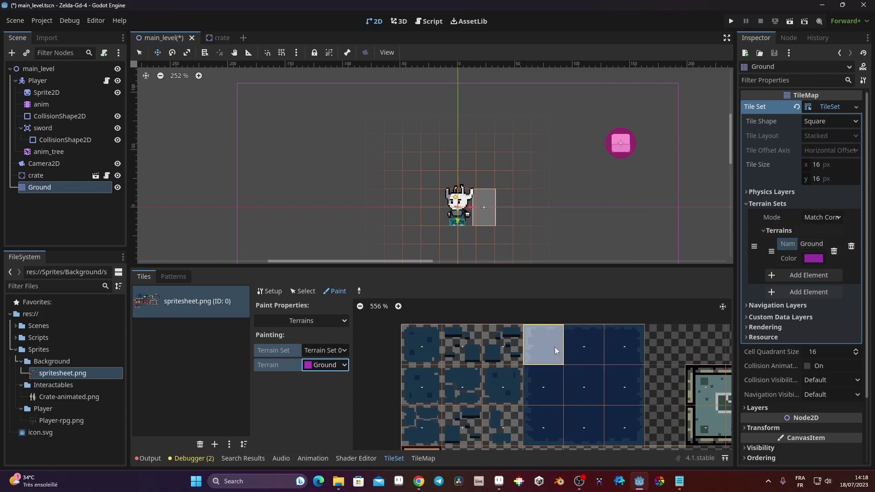
left_click_drag(554, 347, 616, 349)
mouse_move(562, 384)
left_mouse_down()
mouse_move(542, 418)
mouse_move(627, 418)
left_mouse_up()
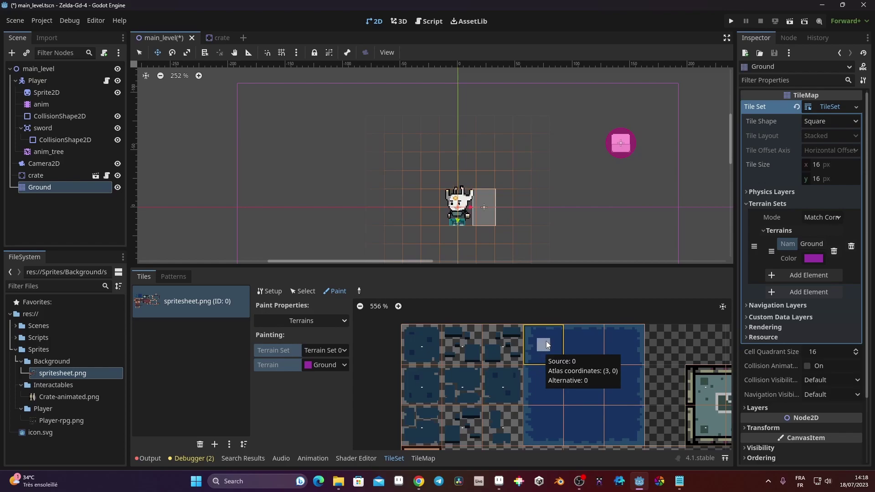
Paint the Ground terrain bits on the top row of the blue block, leaving its outer edges unpainted
scroll(546, 341, "up", 5)
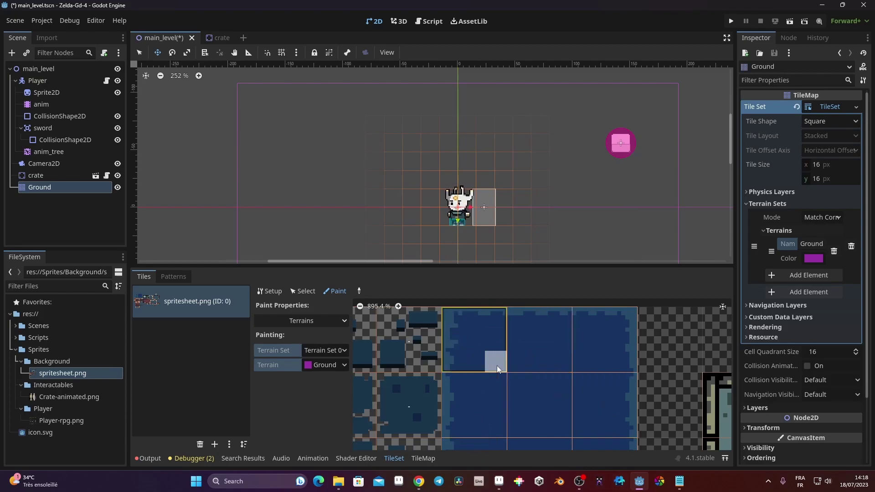
left_click(474, 340)
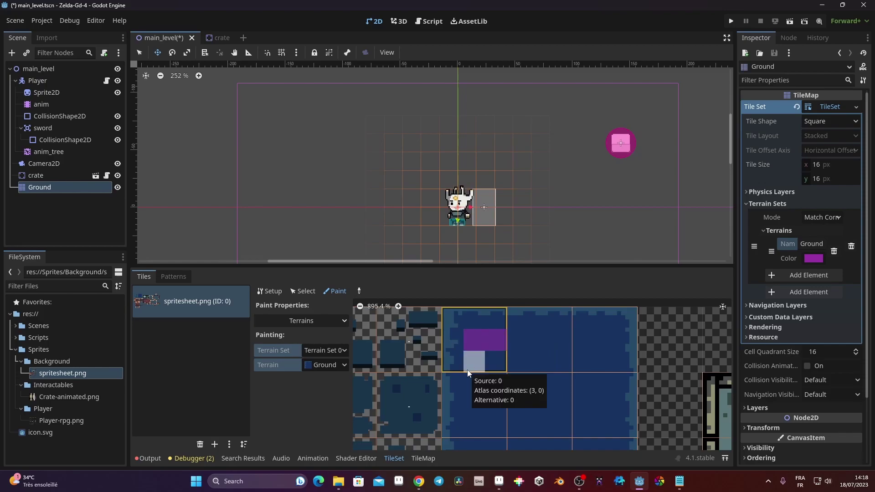
left_click_drag(469, 368, 514, 346)
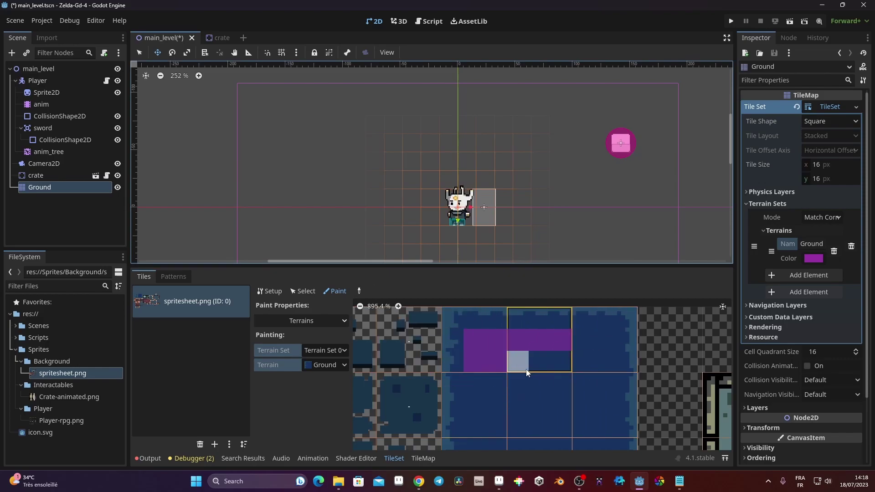
left_click_drag(523, 366, 561, 362)
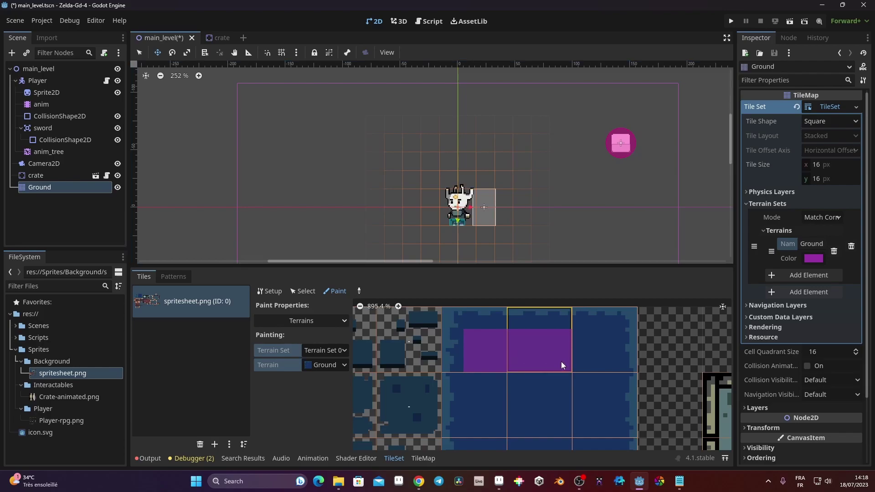
left_click(579, 339)
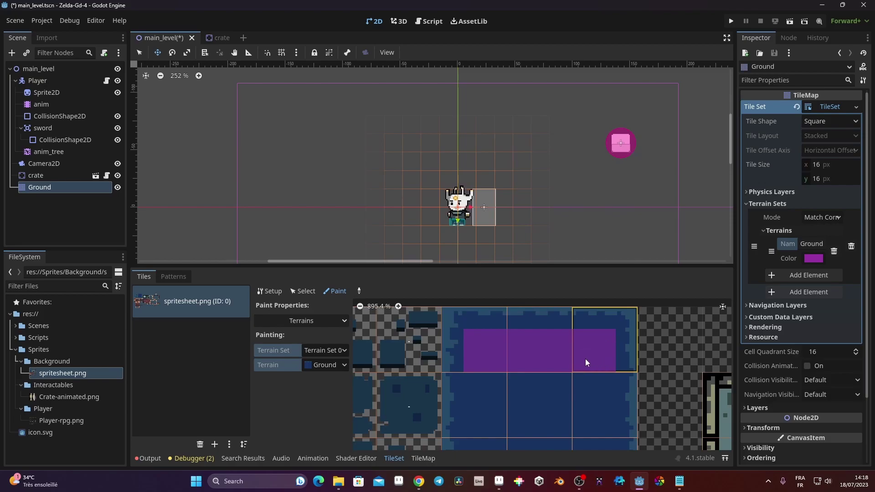
Paint the Ground terrain bits on the blue block's two lower rows, excluding the outer edges, and save the scene
scroll(586, 360, "down", 4)
mouse_move(580, 309)
left_mouse_down()
mouse_move(591, 330)
mouse_move(586, 393)
mouse_move(501, 392)
mouse_move(491, 330)
mouse_move(572, 331)
mouse_move(561, 376)
mouse_move(520, 378)
mouse_move(512, 351)
mouse_move(544, 338)
mouse_move(555, 346)
mouse_move(528, 357)
left_mouse_up()
scroll(529, 360, "down", 2)
scroll(530, 359, "up", 2)
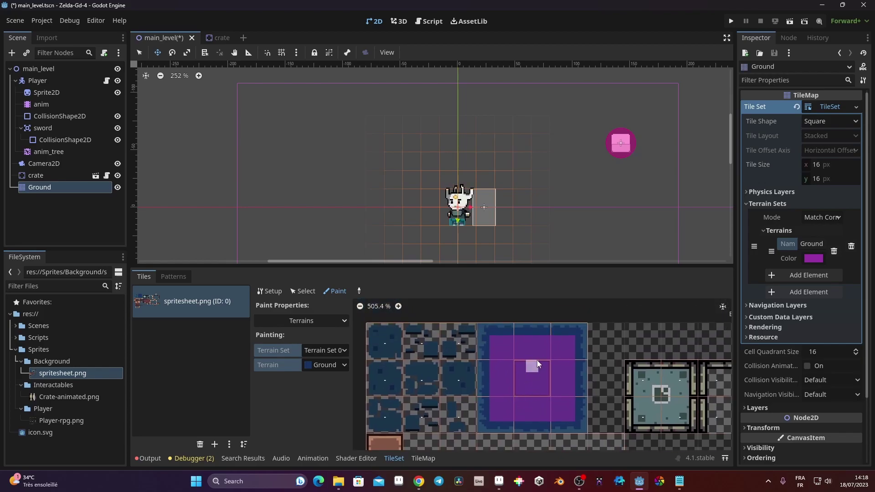
scroll(535, 373, "up", 1)
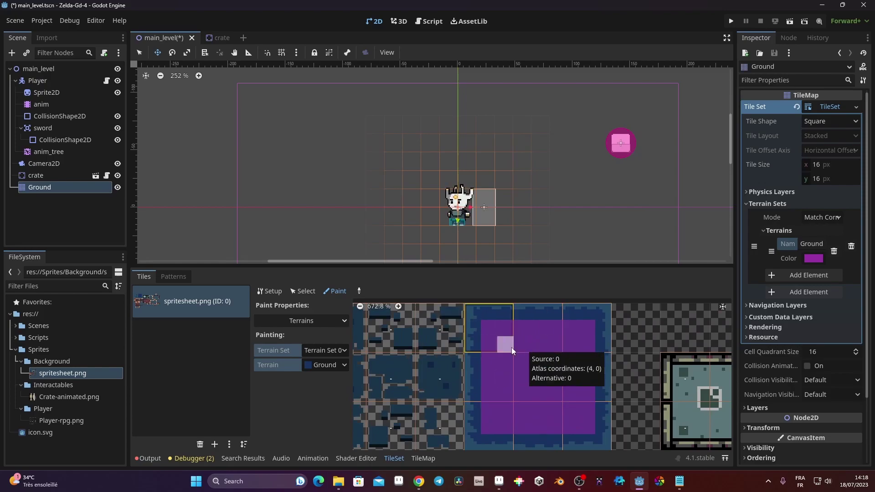
scroll(490, 161, "down", 3)
scroll(489, 161, "down", 2)
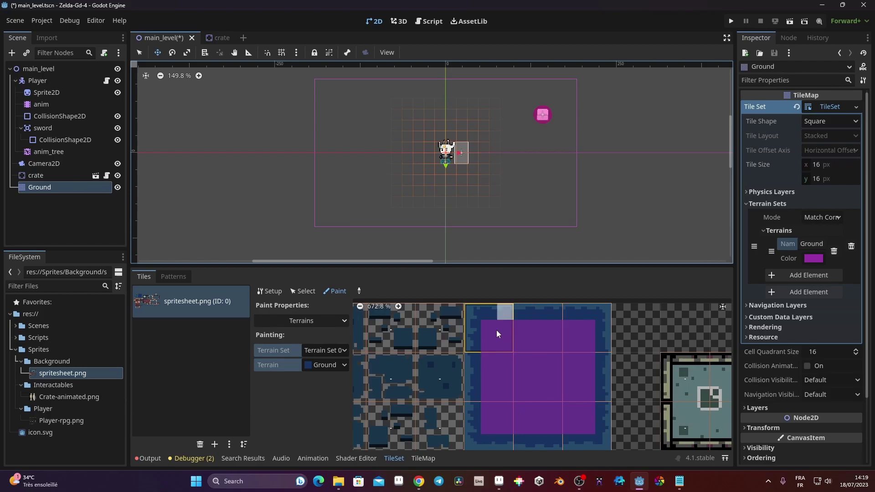
key("ctrl+s")
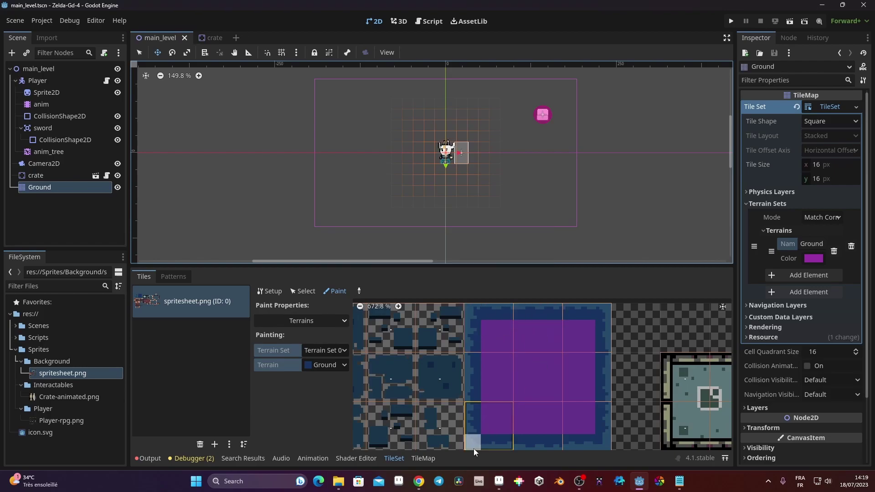
Switch to TileMap terrain painting for the Ground node and choose the Ground terrain in Connect mode
left_click(424, 461)
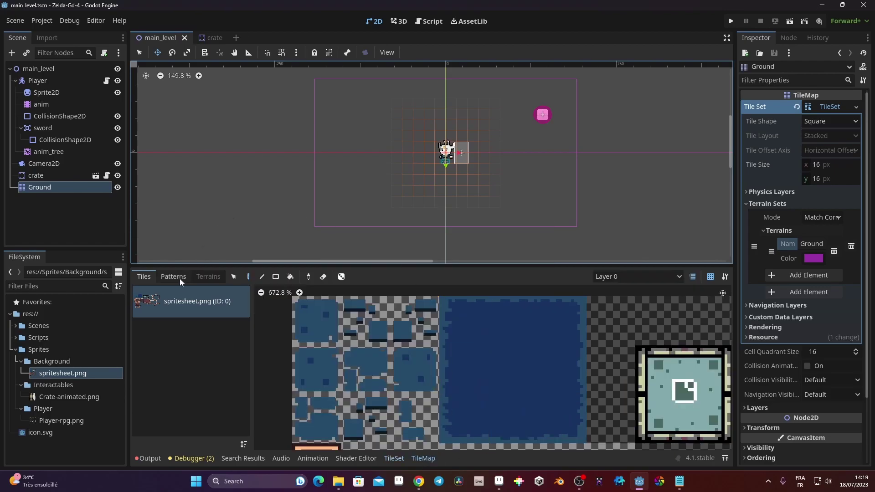
left_click(208, 278)
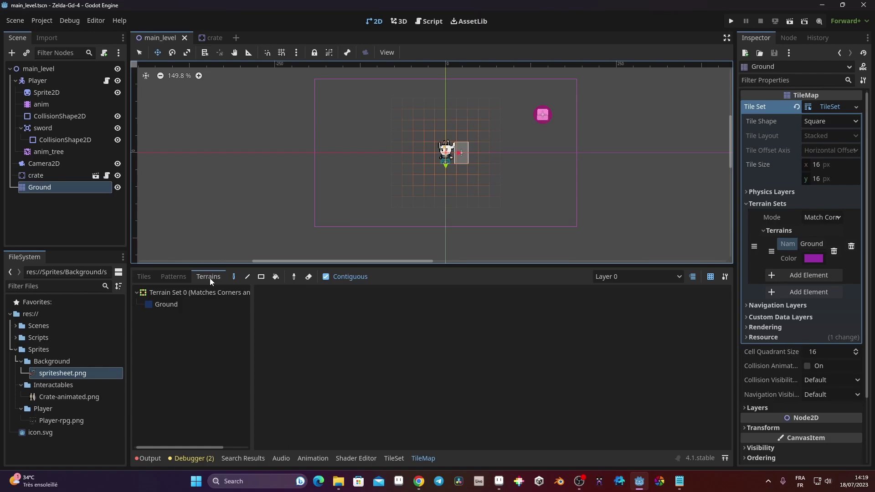
left_click(169, 305)
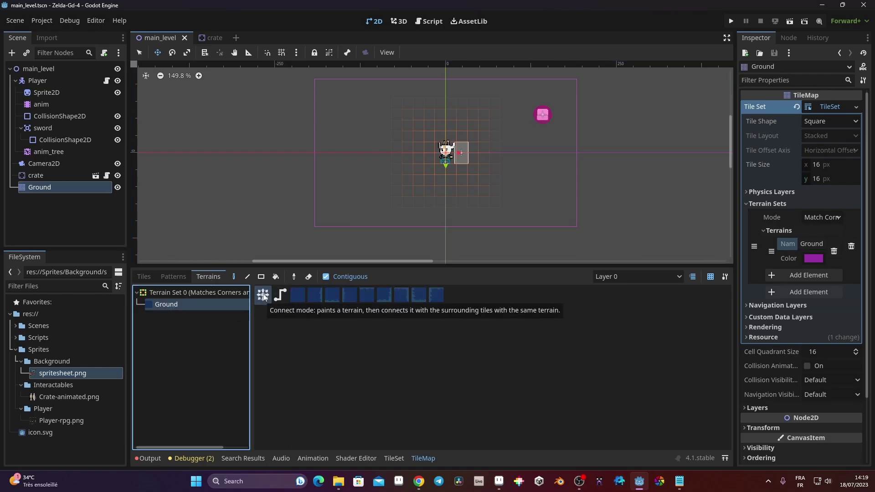
left_click(40, 174)
left_click(43, 186)
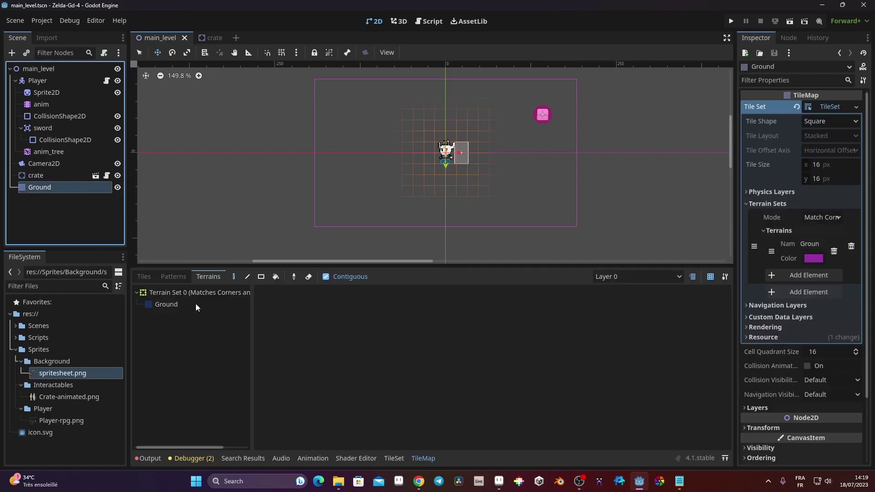
left_click(177, 305)
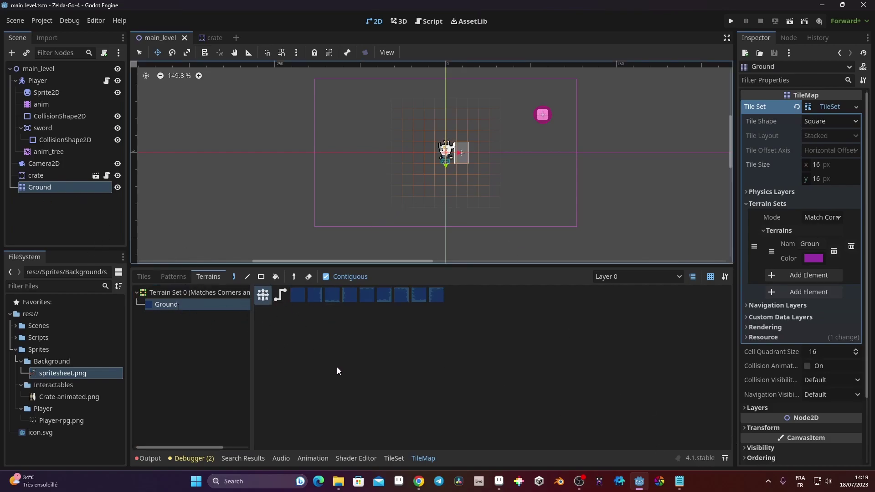
Paint a one-tile-wide rectangular outline of Ground terrain along the camera boundary in the level
scroll(412, 190, "up", 2)
scroll(412, 190, "right", 2)
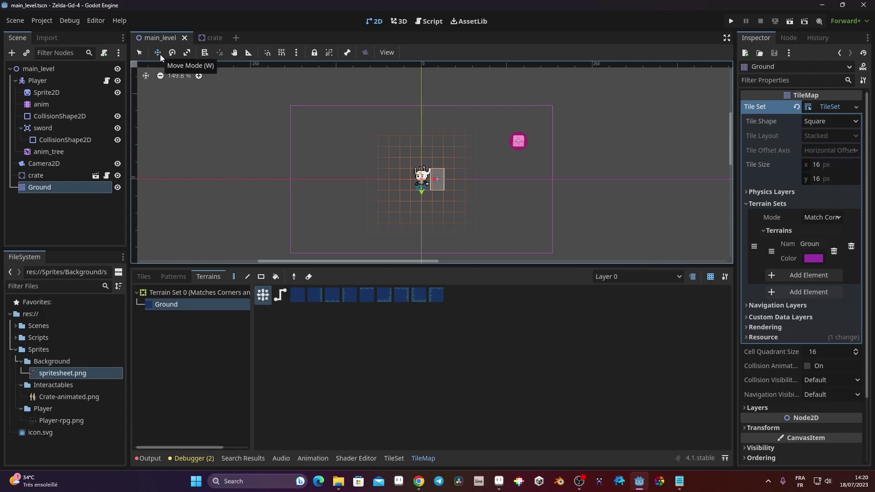
left_click(137, 53)
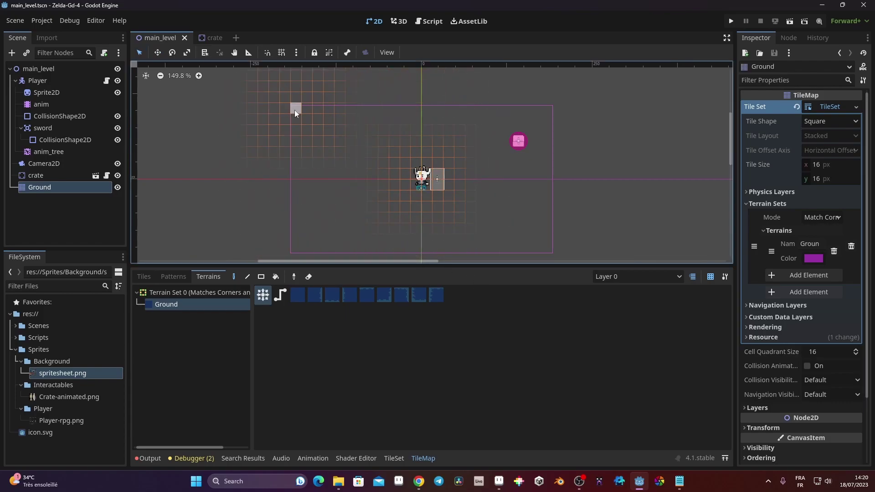
mouse_move(295, 111)
left_mouse_down()
mouse_move(297, 251)
mouse_move(537, 248)
mouse_move(550, 220)
mouse_move(547, 111)
mouse_move(300, 111)
left_mouse_up()
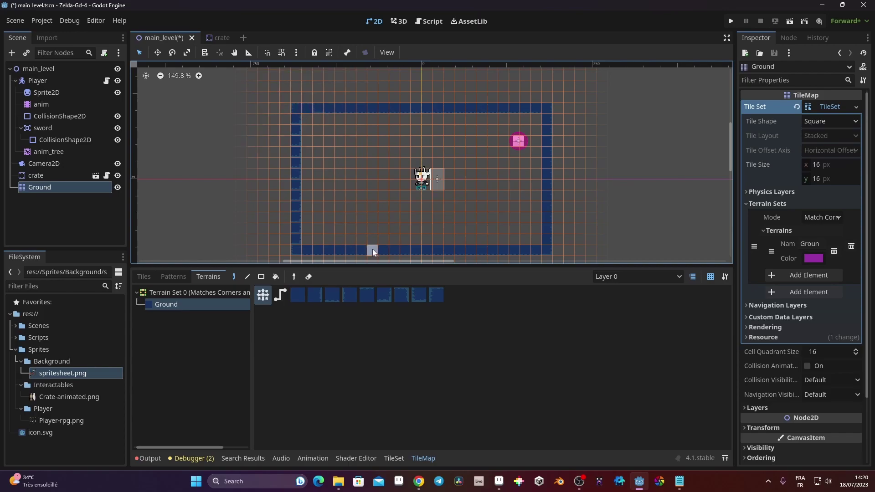
Fill the interior of the rectangular outline with Ground terrain using the Bucket tool
left_click(276, 277)
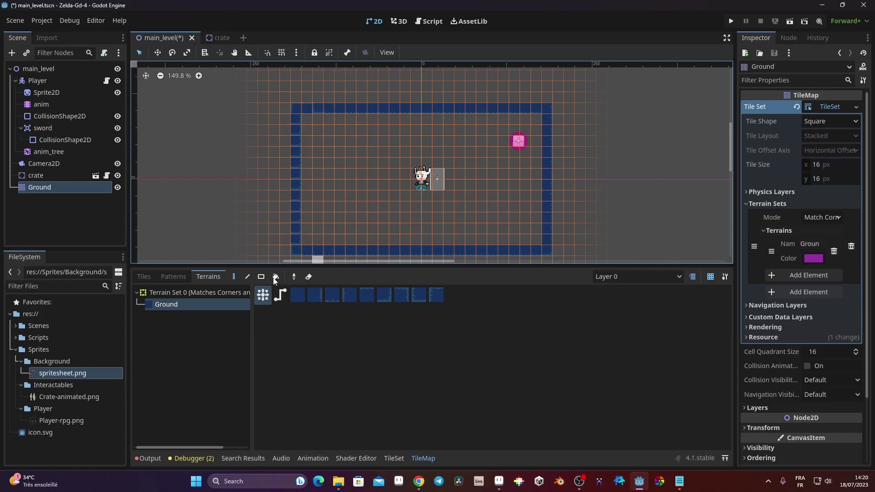
left_click(352, 156)
left_click(293, 159)
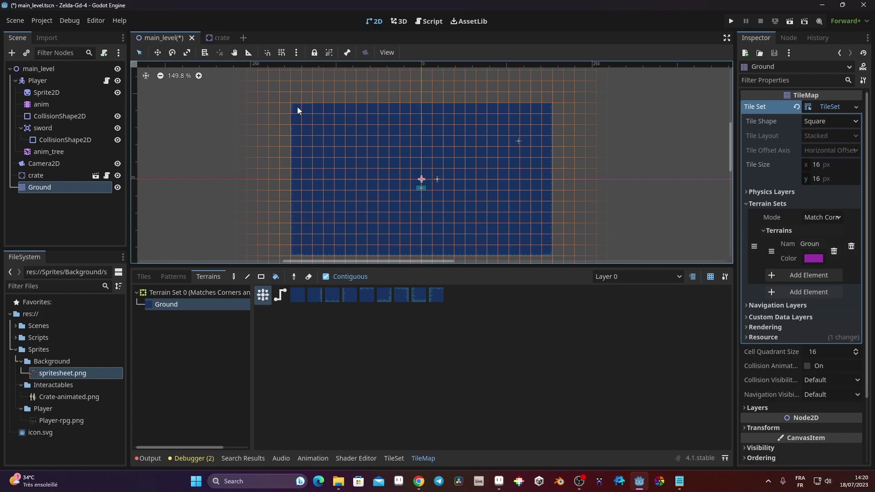
scroll(447, 105, "up", 4)
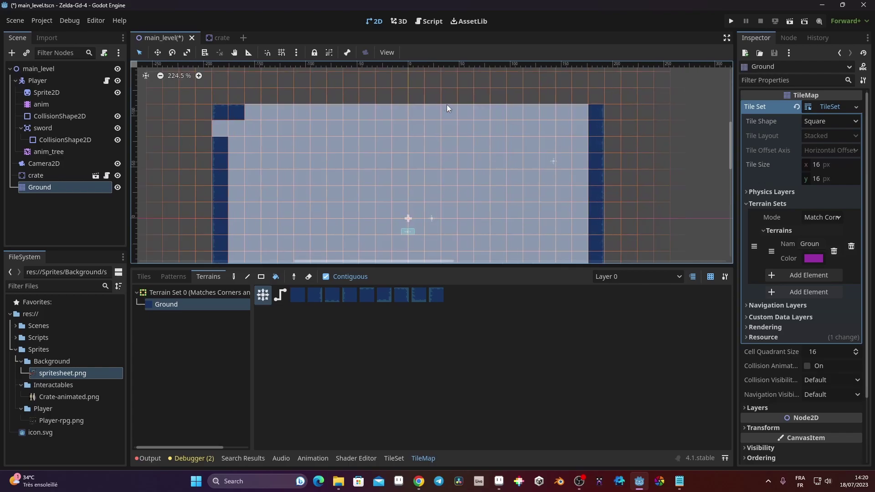
Fill the rest of the ground with Ground terrain and repaint its top border so the edge tiles connect
scroll(408, 156, "down", 1)
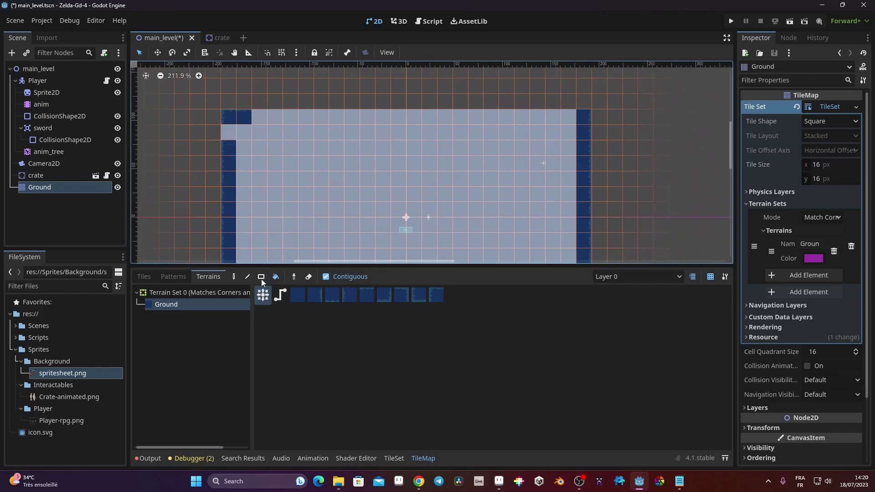
left_click(223, 123)
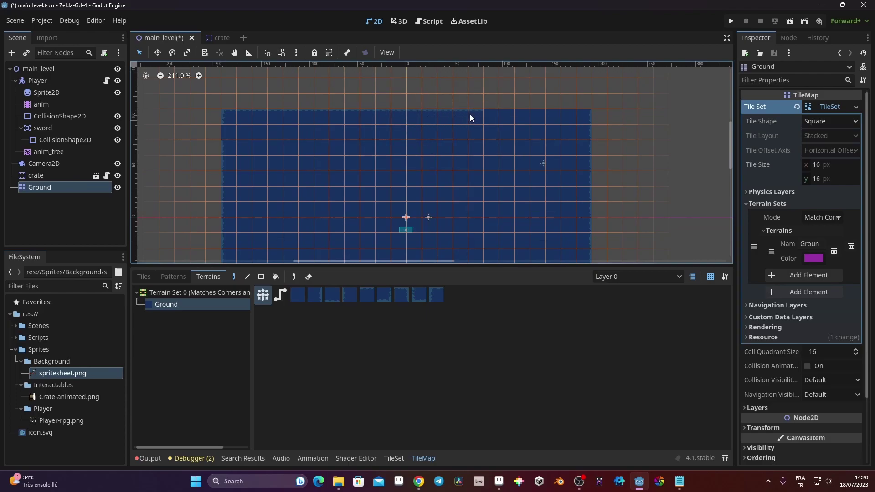
scroll(562, 123, "up", 5)
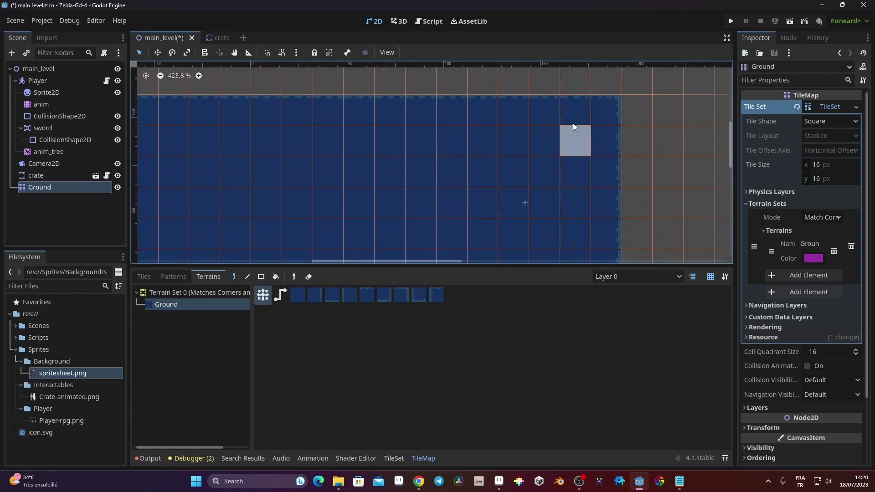
Inspect the edge and corner tiles around the ground's perimeter for correct terrain connections
scroll(596, 172, "down", 3)
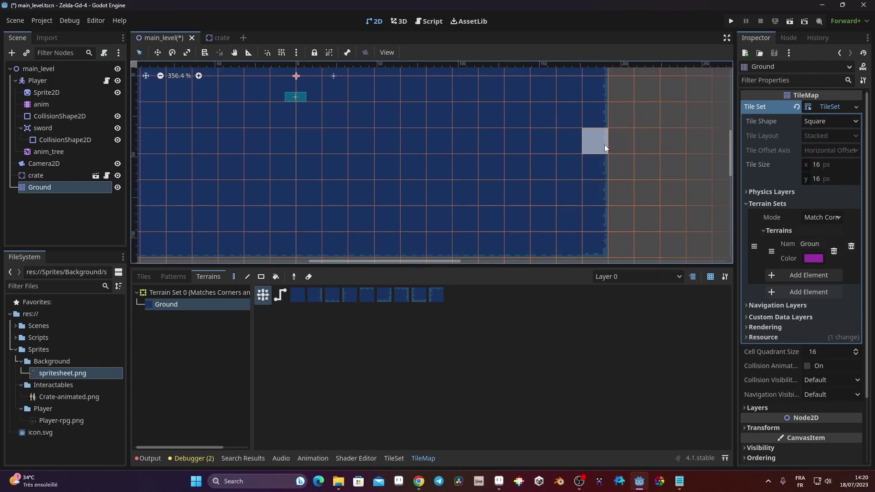
scroll(597, 175, "down", 1)
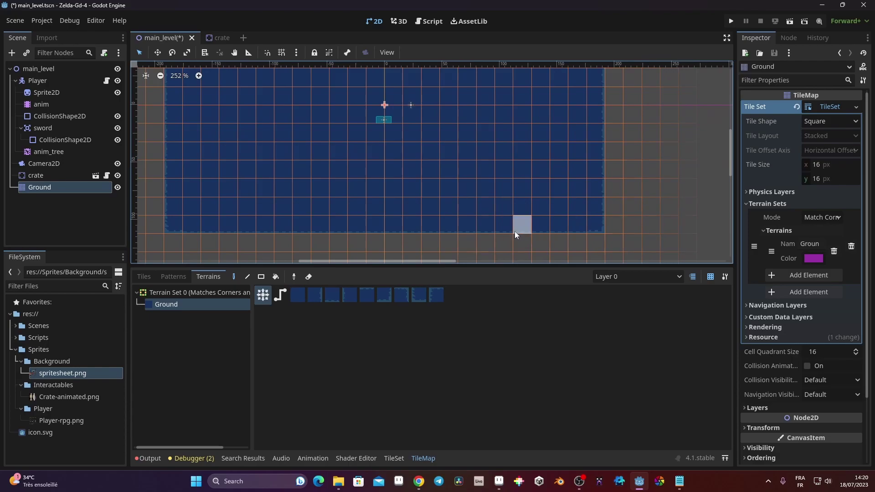
scroll(309, 230, "left", 4, "ctrl+shift")
scroll(362, 64, "up", 4, "ctrl")
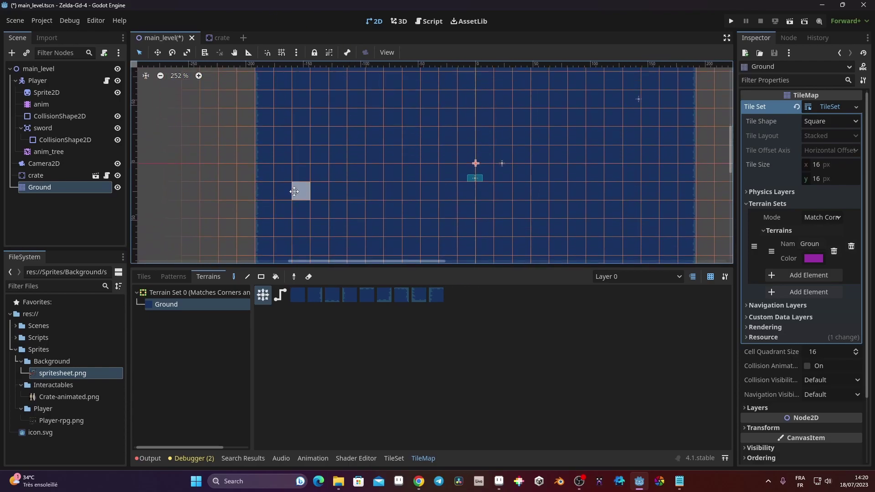
scroll(285, 155, "up", 2, "ctrl")
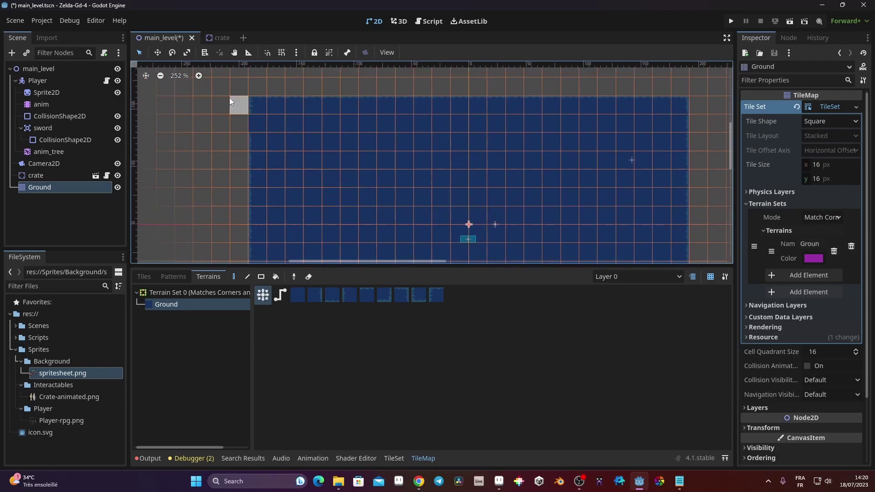
scroll(219, 102, "up", 5)
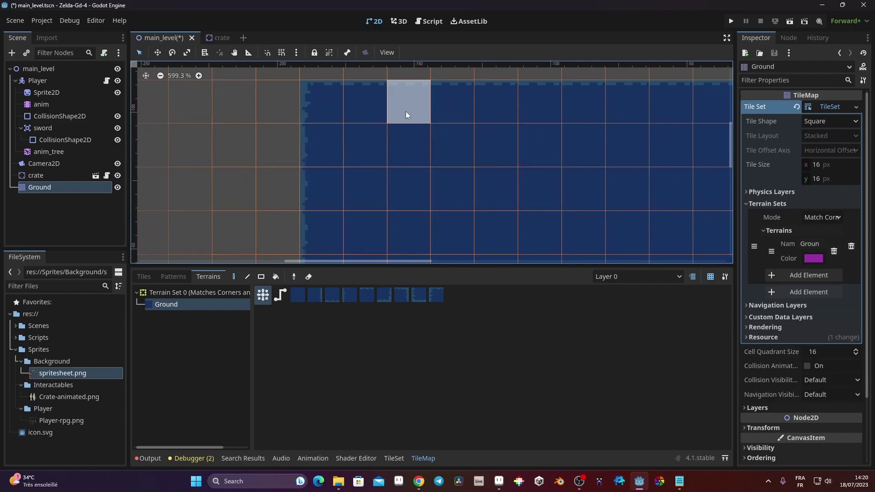
scroll(406, 111, "down", 6)
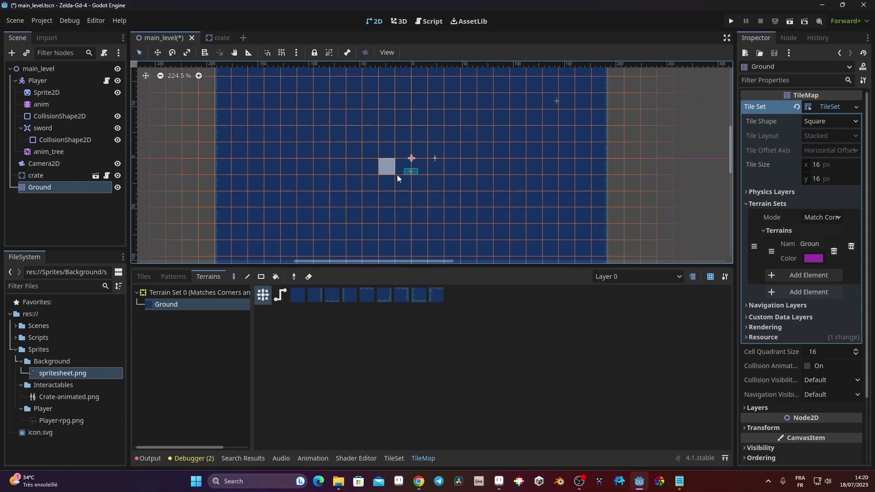
Enable Y sorting for the Ground TileMap and set its Z index to -5 in the ordering properties
left_click(24, 190)
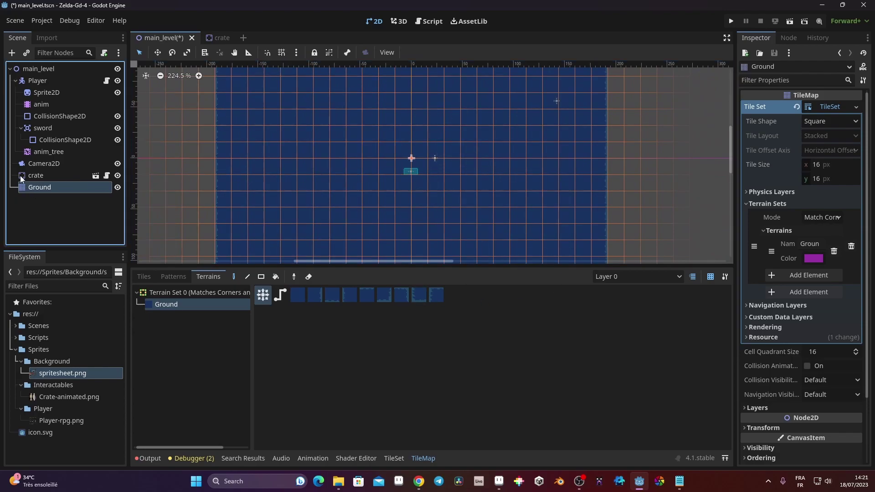
scroll(829, 346, "down", 3)
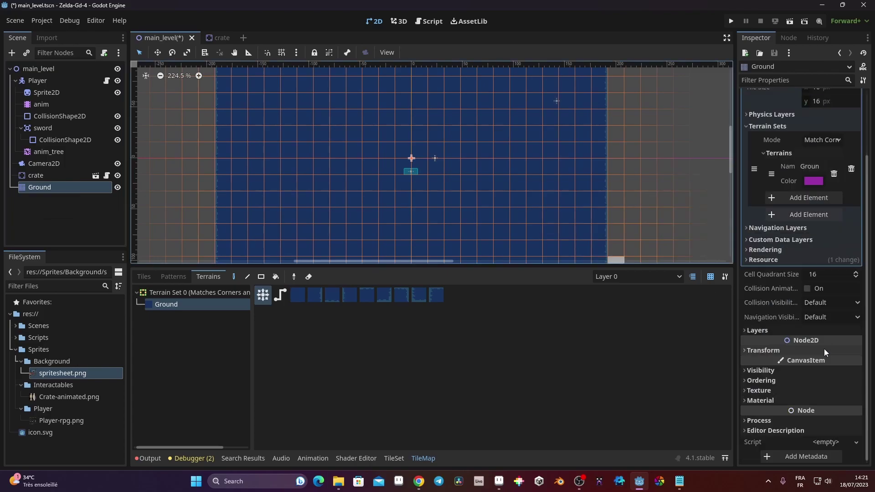
left_click(770, 381)
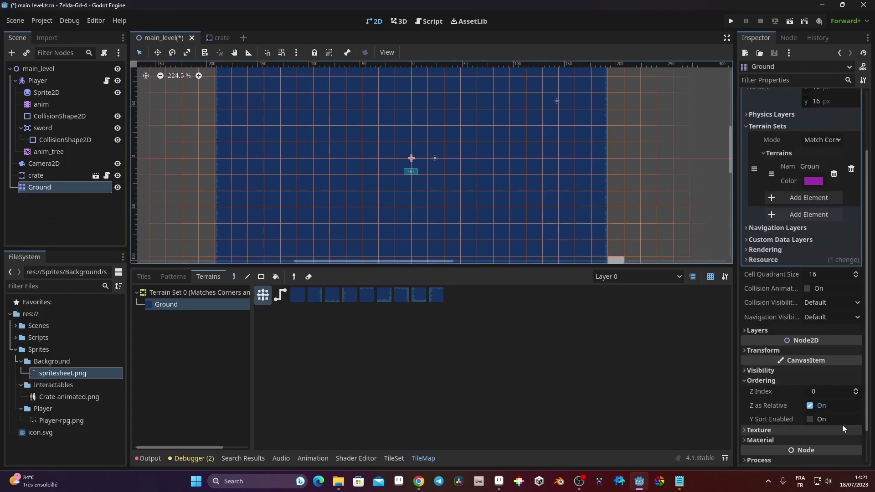
left_click(811, 422)
left_click(824, 393)
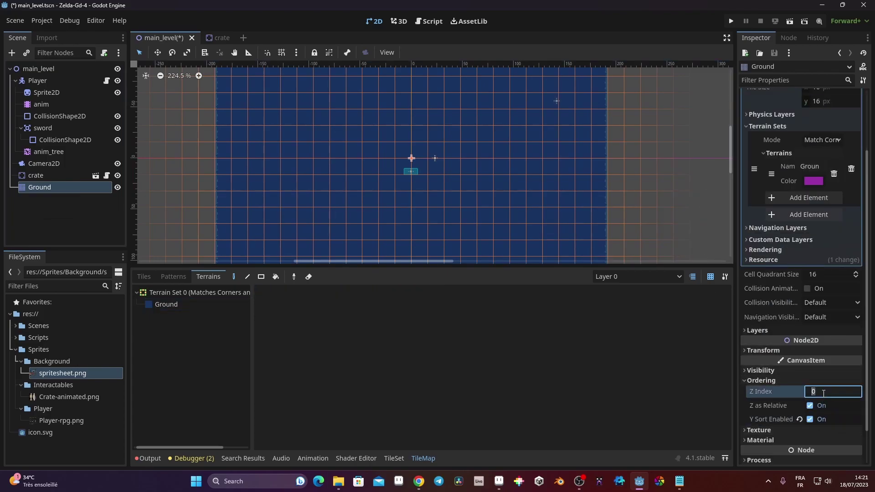
type("5")
type("5")
key("Return")
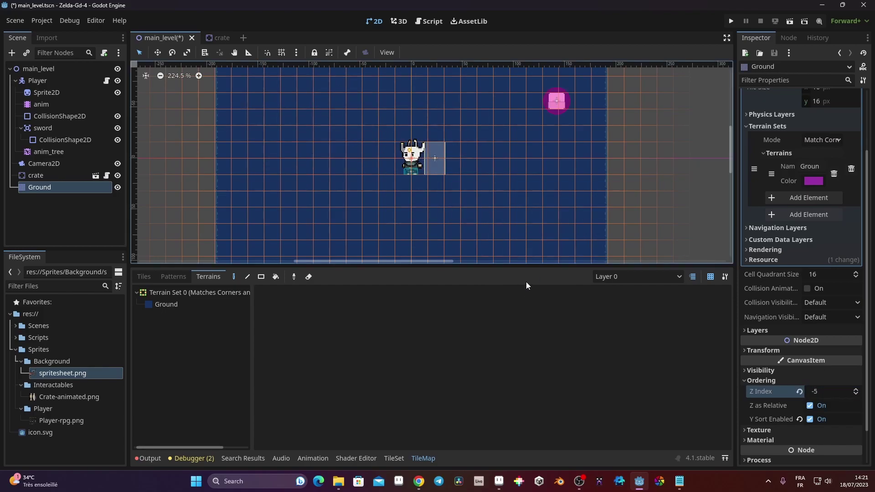
Run the game, walk the player around the level and the crate to check draw order, and close it
key("F5")
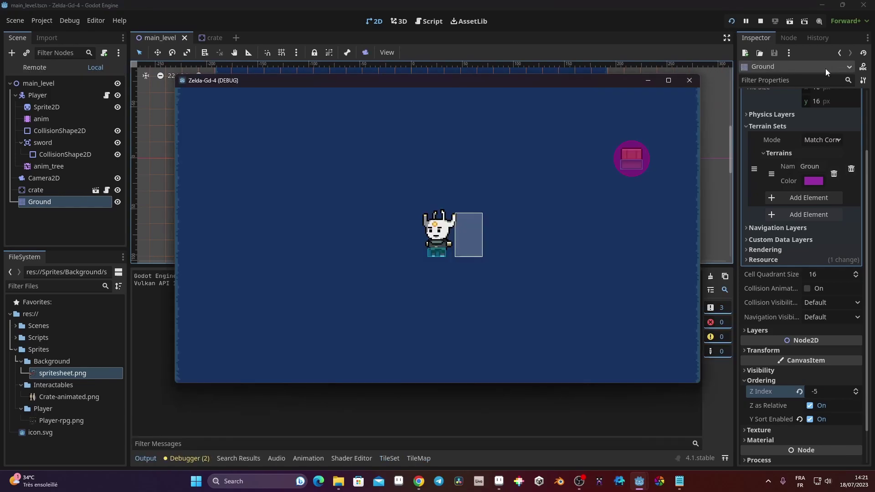
key("Left")
key("Down")
key("Right")
key("Up")
key("Right")
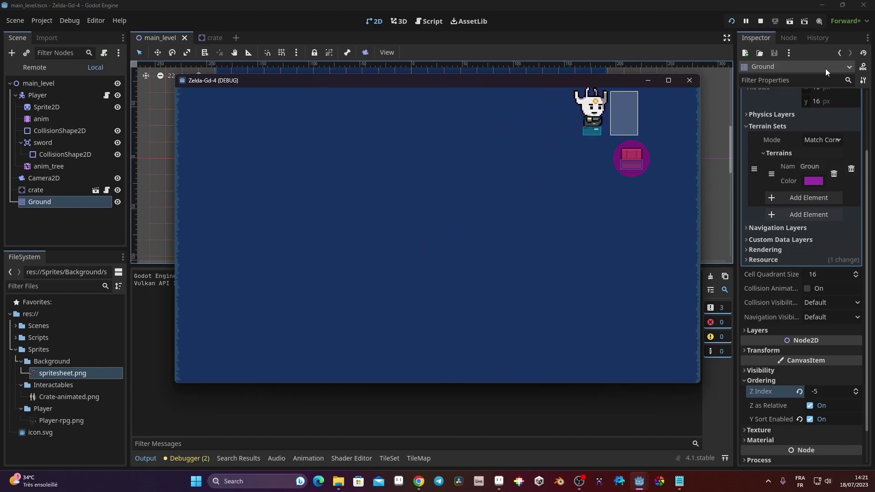
key("Down")
key("Left")
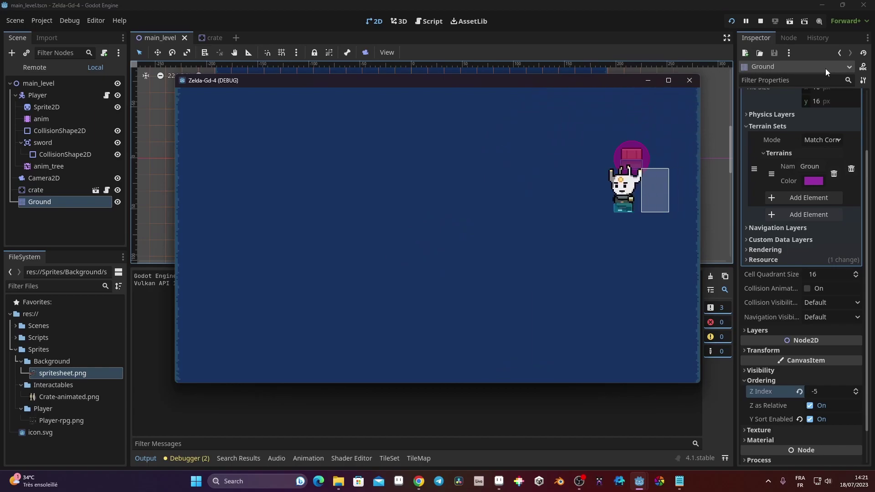
left_click(688, 81)
Name the Ground TileMap's existing layer "Ground"
scroll(411, 180, "down", 3)
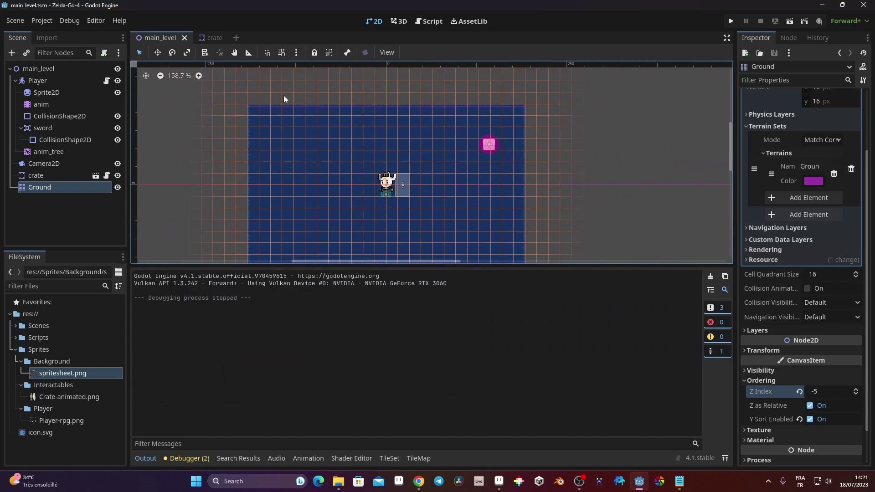
scroll(329, 145, "down", 2, "ctrl")
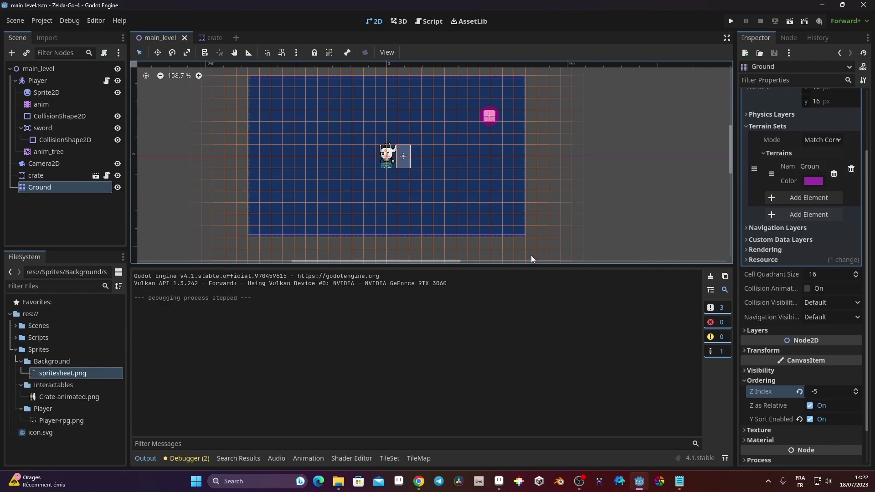
left_click(40, 176)
left_click(42, 188)
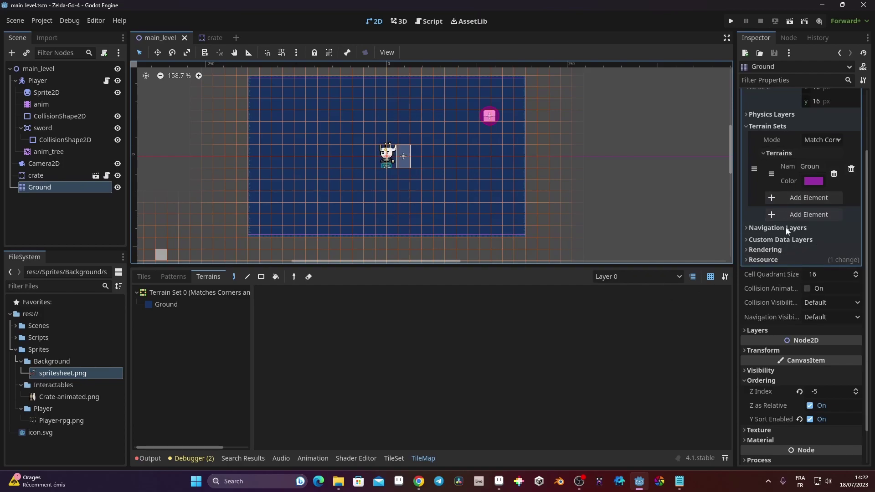
scroll(795, 245, "up", 3)
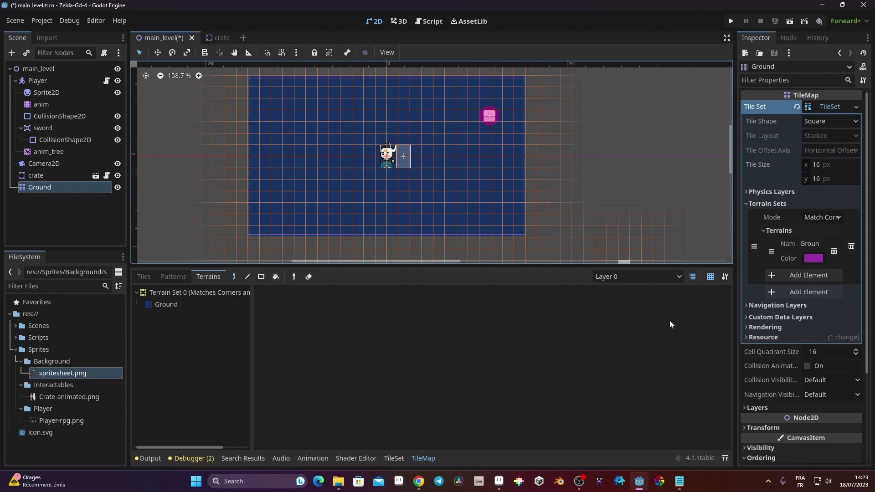
scroll(313, 142, "up", 1)
scroll(313, 141, "up", 1)
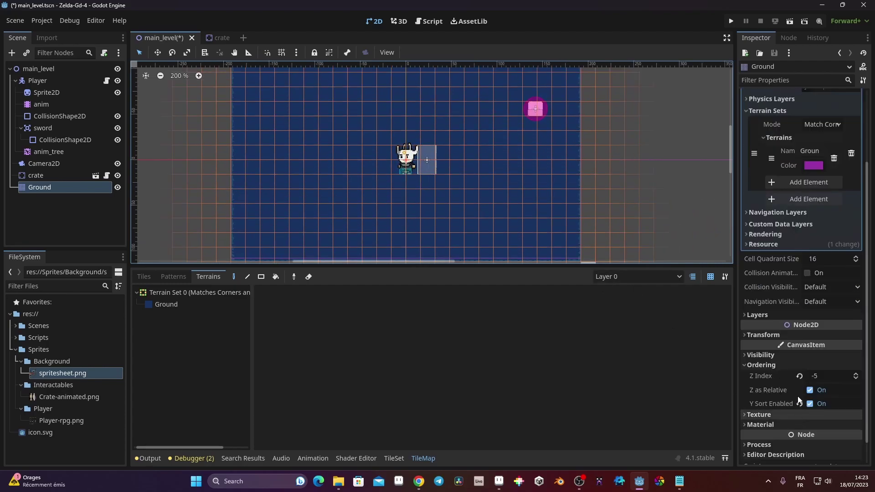
left_click(759, 315)
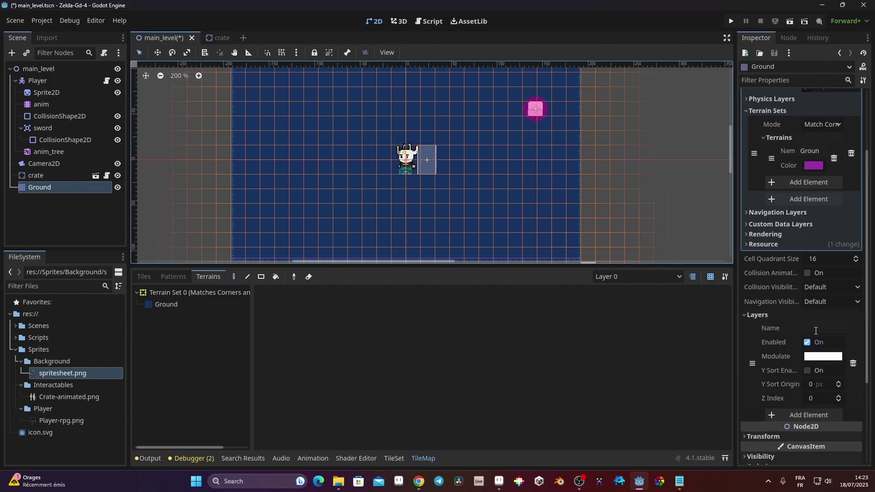
left_click(829, 332)
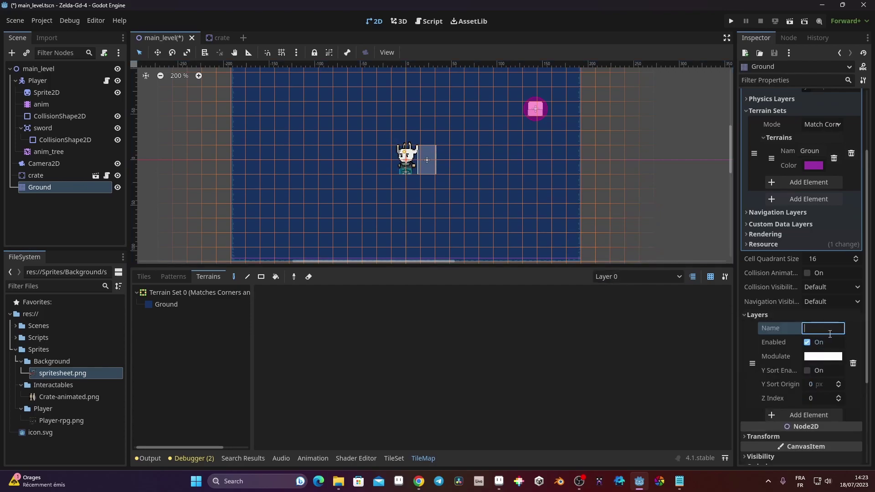
type("Ground")
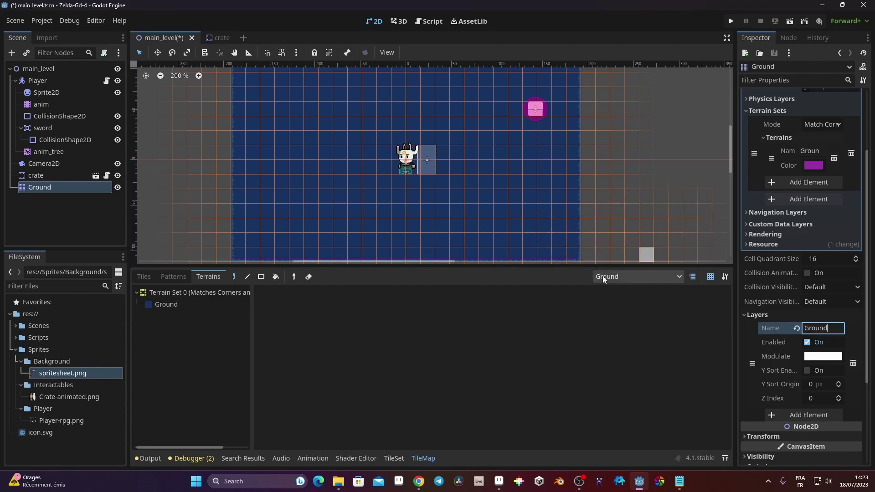
Add a second layer to the Ground TileMap and name it "stones"
scroll(831, 390, "down", 2)
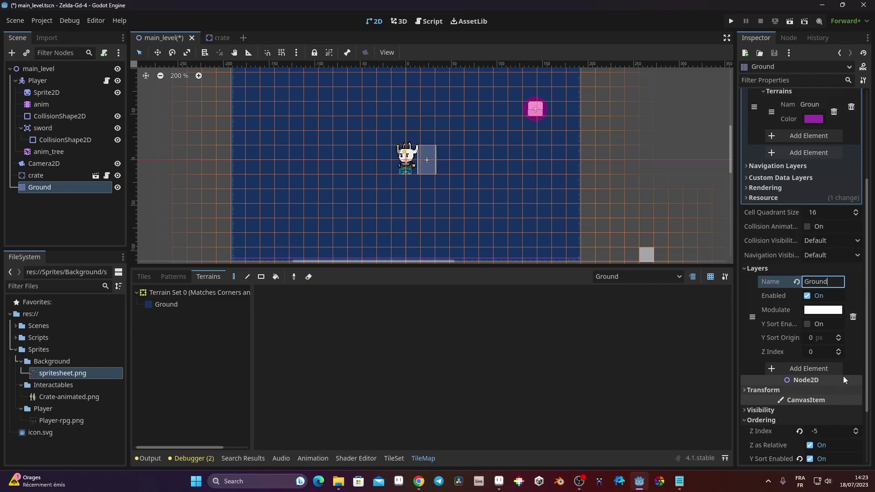
left_click(809, 368)
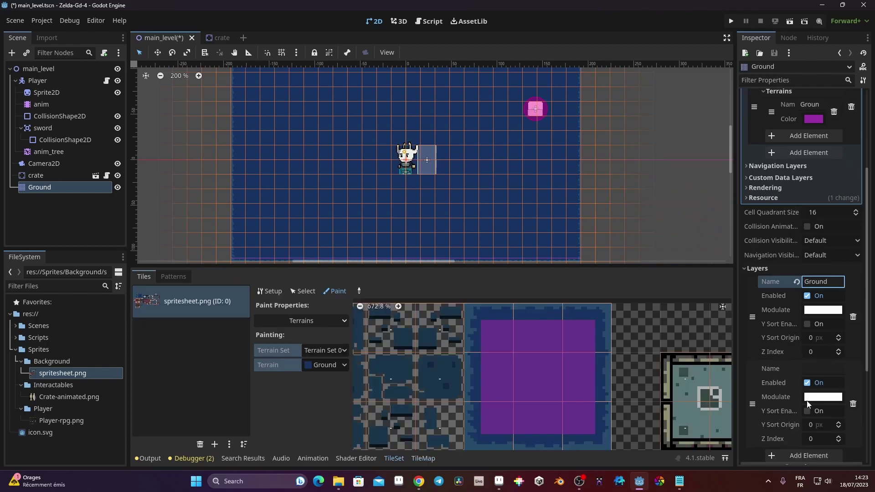
left_click(827, 368)
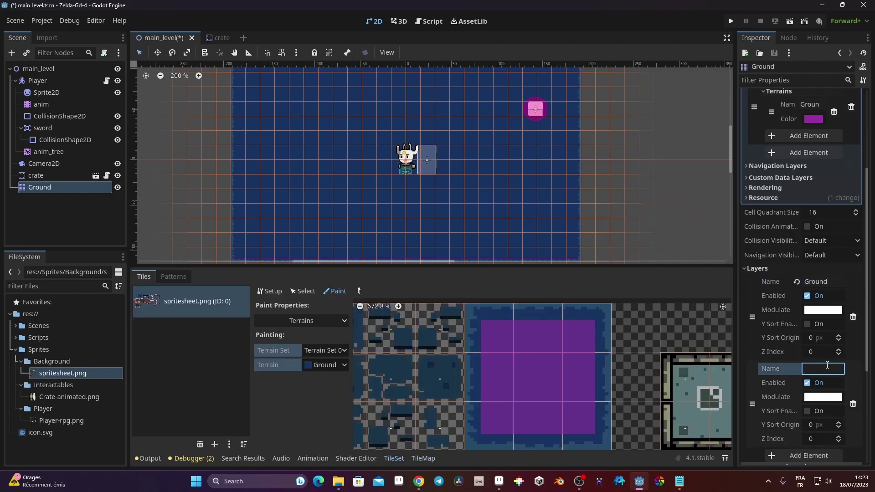
type("stones")
key("Return")
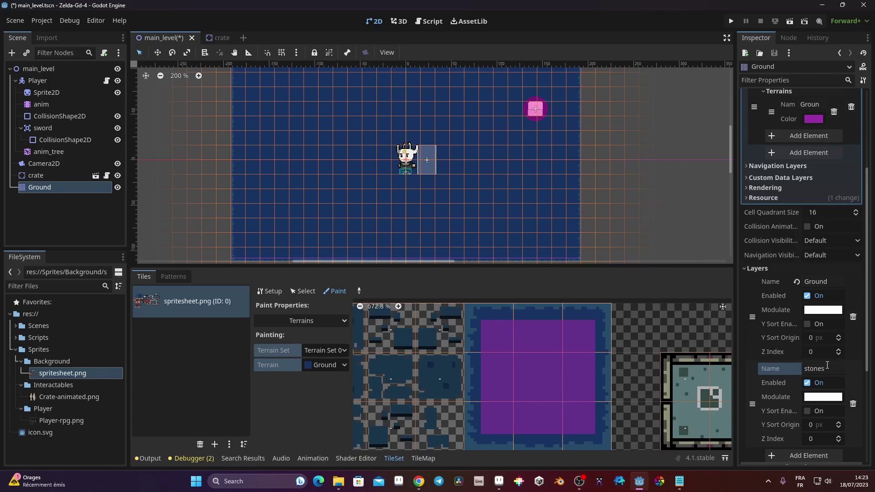
Select the 3x3 block of stone tiles in the spritesheet as the TileMap brush and activate the Paint tool
middle_click_drag(493, 348, 581, 366)
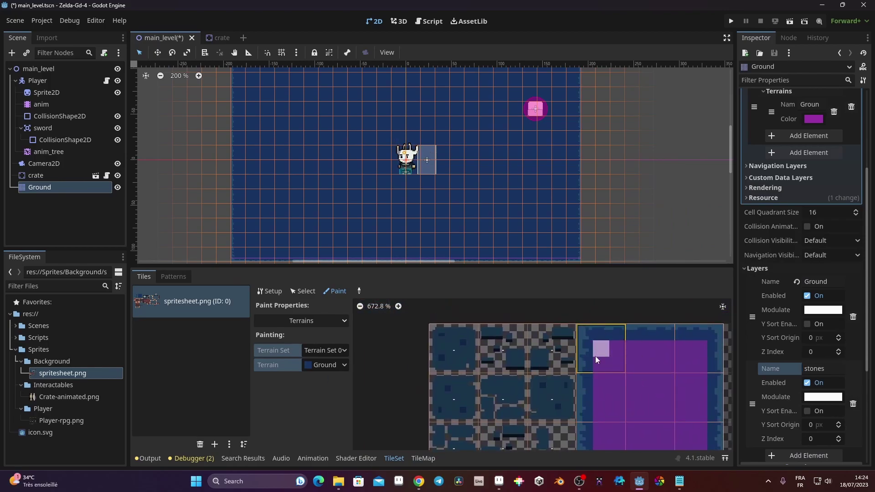
left_click(294, 292)
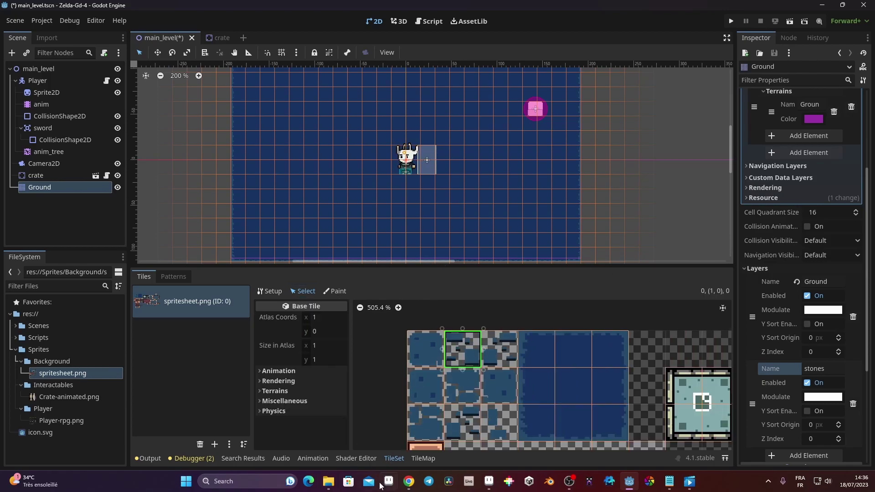
left_click(425, 461)
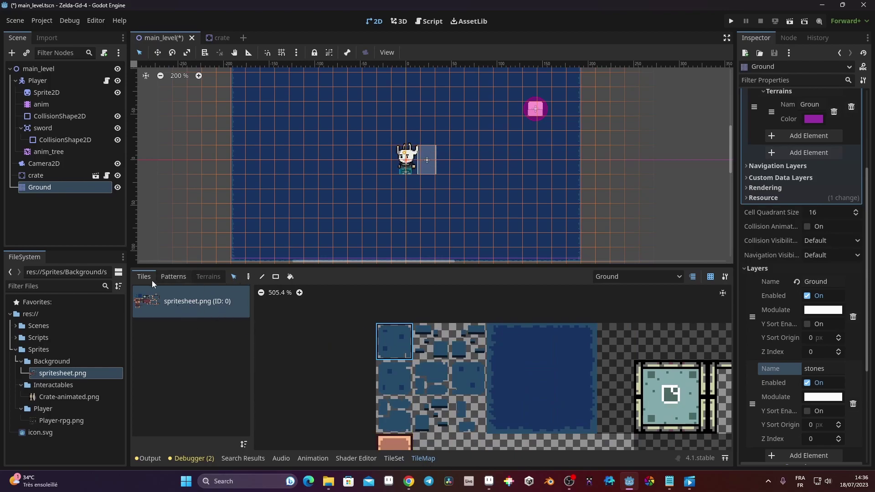
left_click_drag(393, 350, 467, 414)
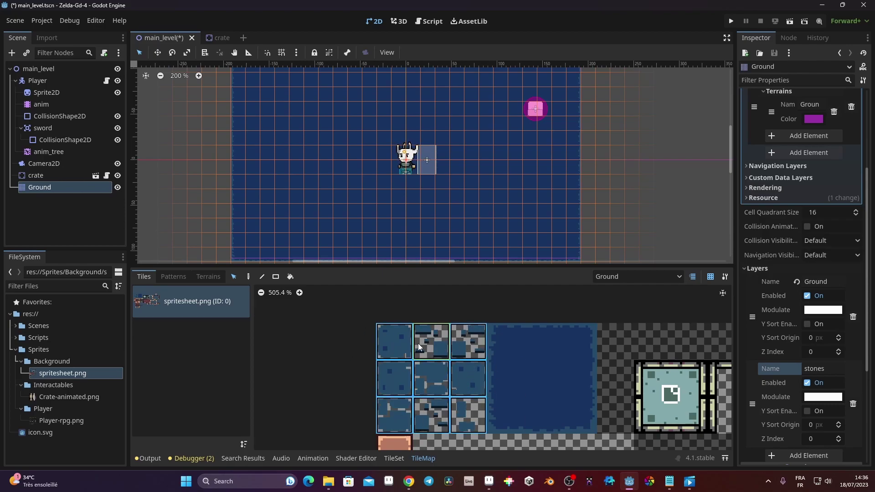
left_click(249, 277)
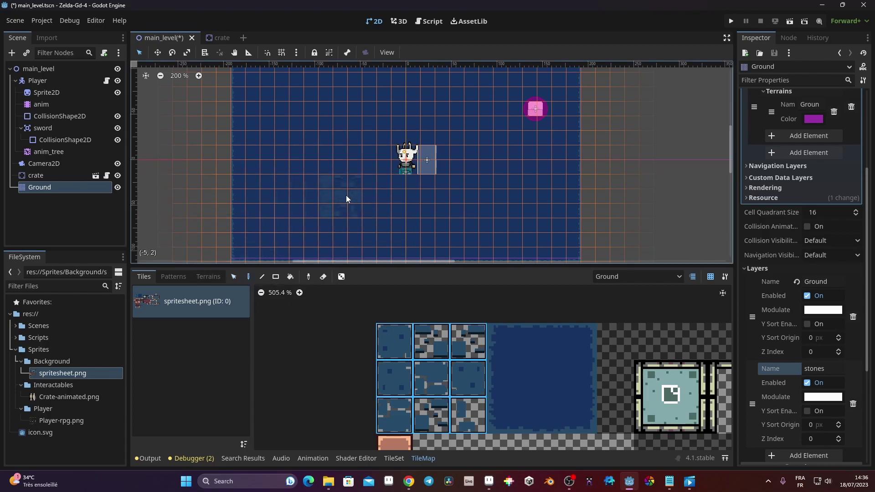
Try stamping the 3x3 stone block onto the Ground layer beside the player, and undo it
scroll(346, 199, "up", 7)
scroll(346, 197, "up", 8)
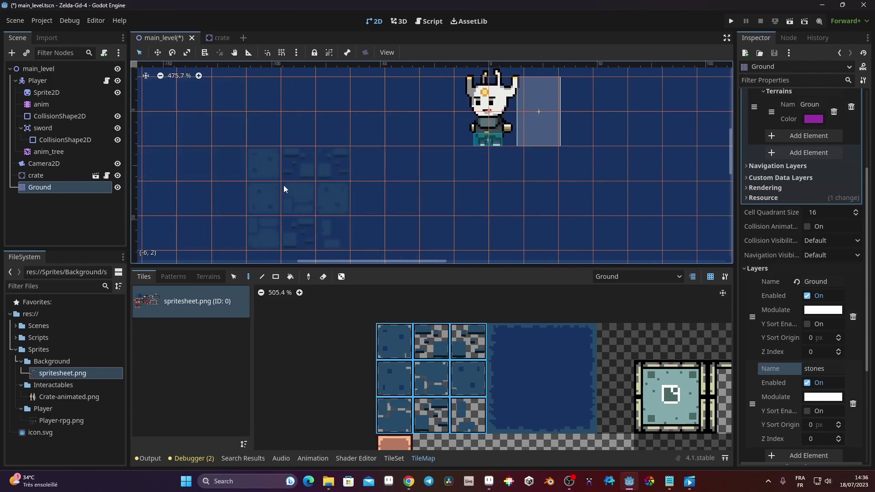
left_click(288, 165)
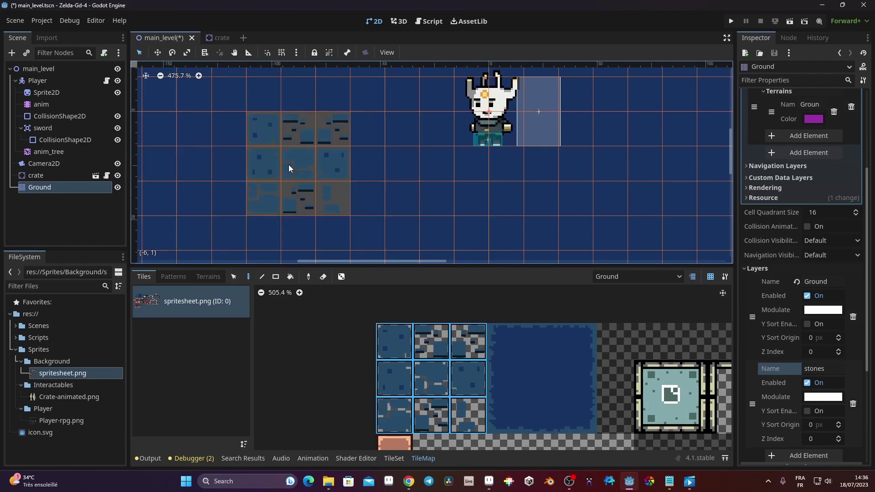
scroll(291, 166, "up", 1)
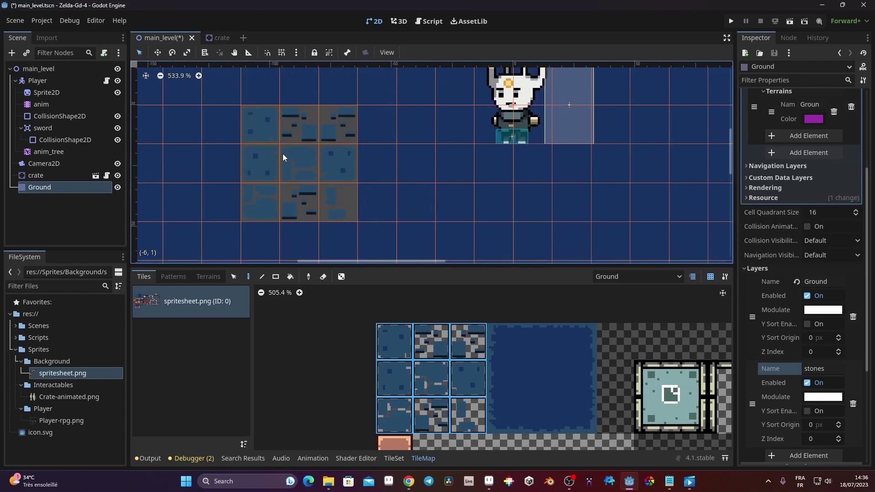
key("ctrl+z")
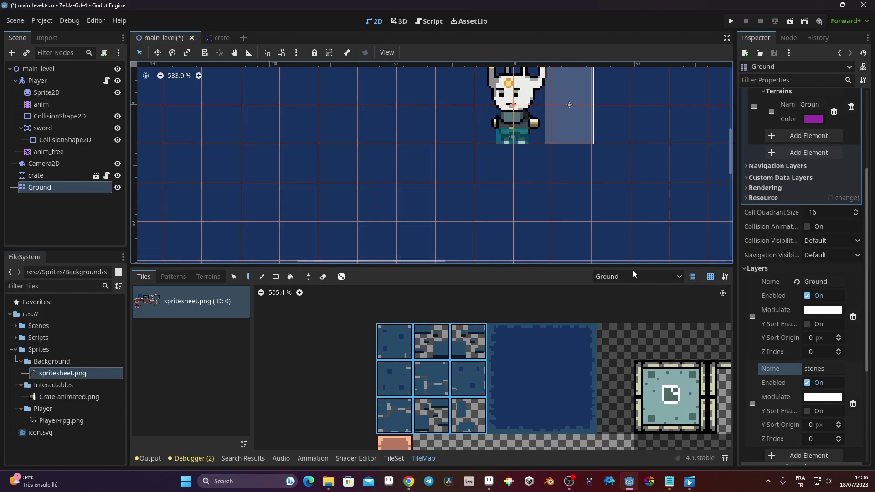
Switch painting to the stones layer and stamp the 3x3 stone block at three separate spots on the floor
left_click(604, 279)
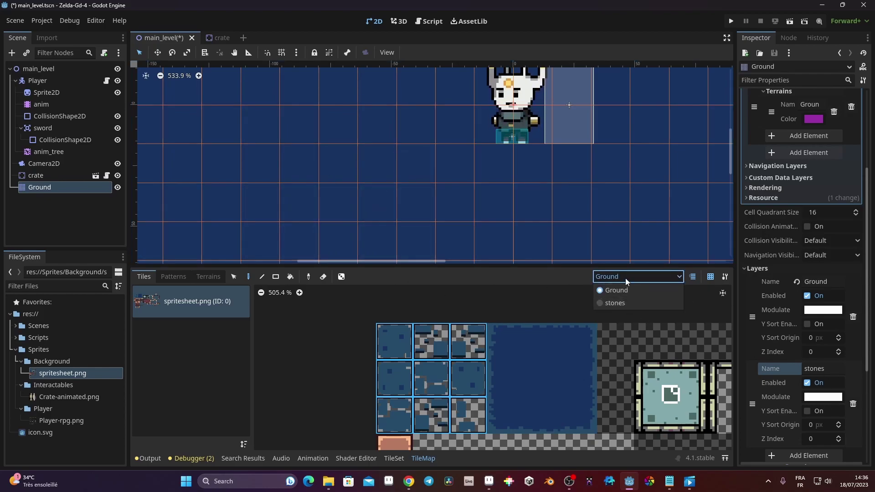
left_click(627, 303)
scroll(344, 163, "down", 3)
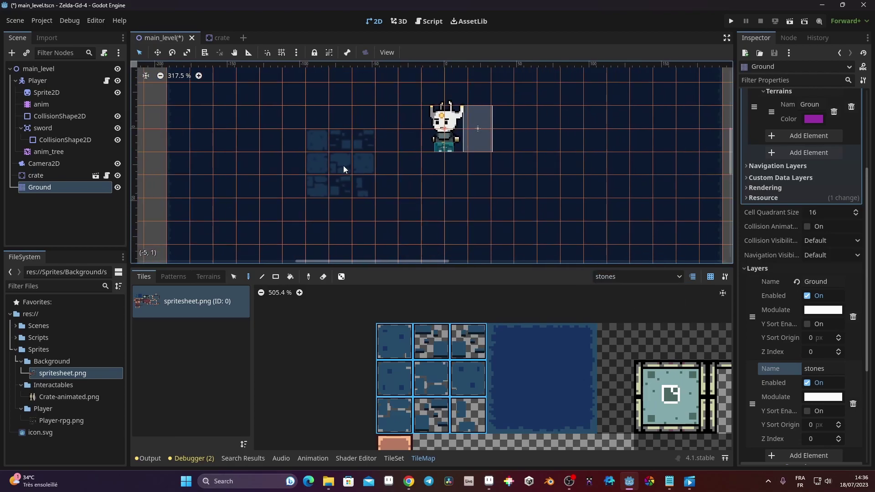
scroll(343, 165, "down", 4)
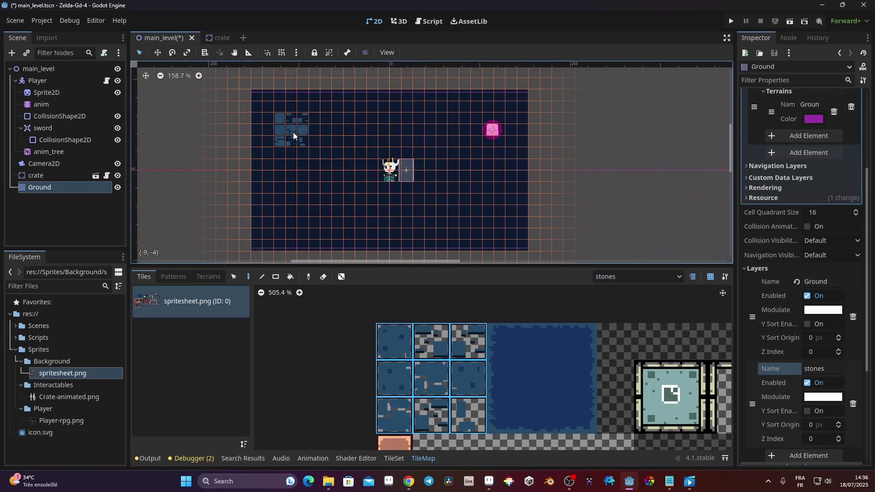
left_click(395, 213)
left_click(456, 132)
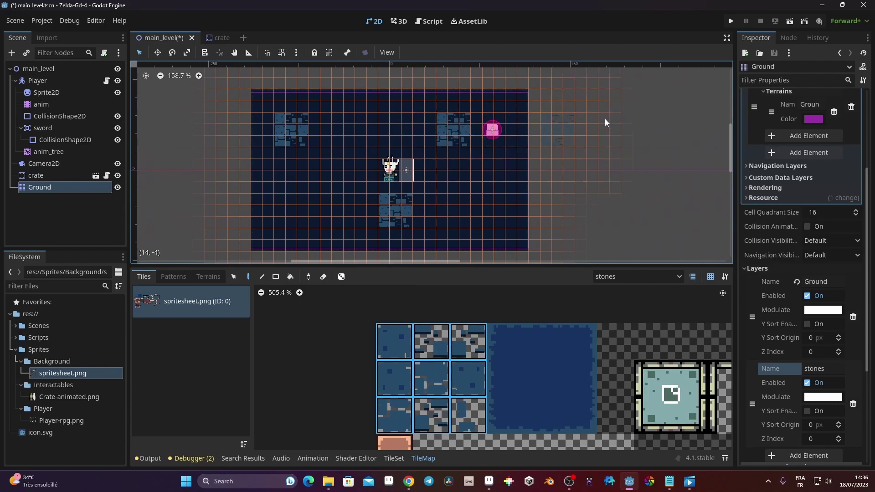
Run the game to check the stones over the ground, close it and return to the TileMap editor
left_click(731, 22)
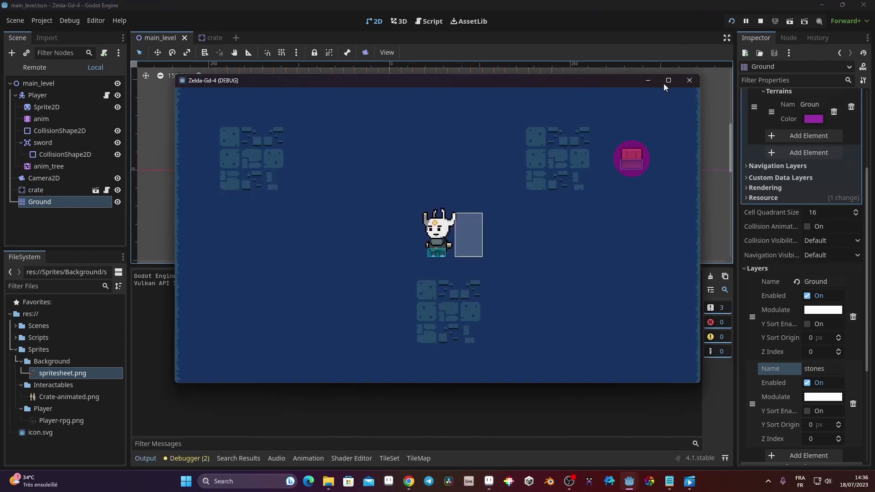
left_click(689, 80)
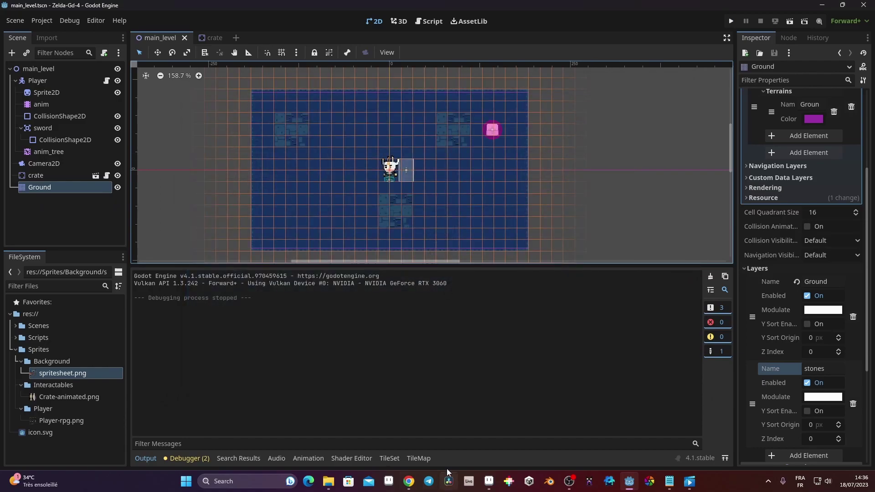
left_click(426, 459)
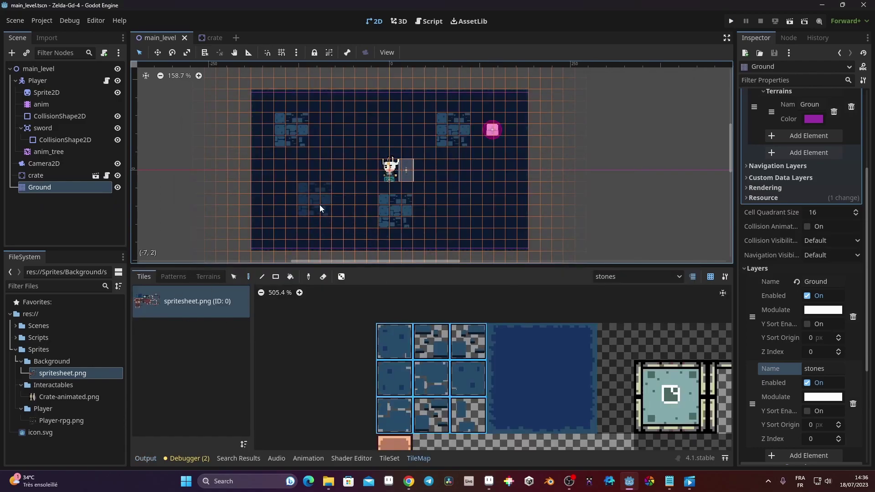
Undo the three stamped stone blocks and enable random tile placement for the nine selected tiles
key("ctrl+z")
key("ctrl+z")
key("ctrl+z")
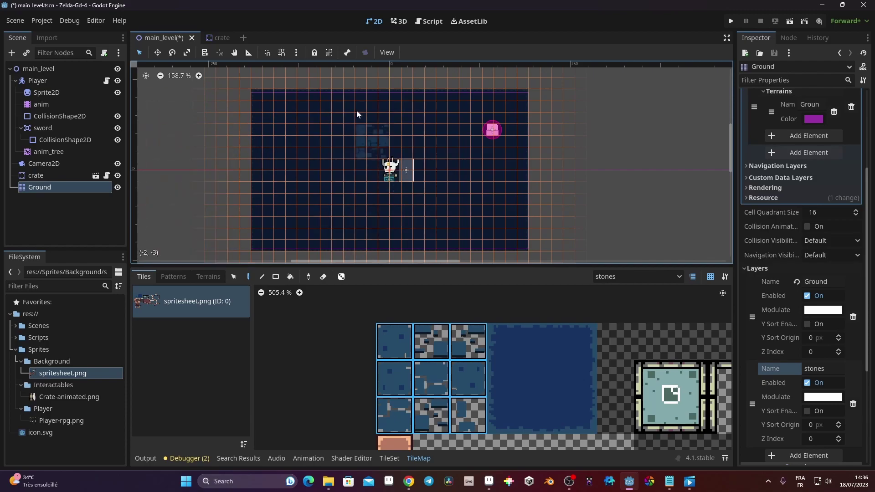
left_click(343, 277)
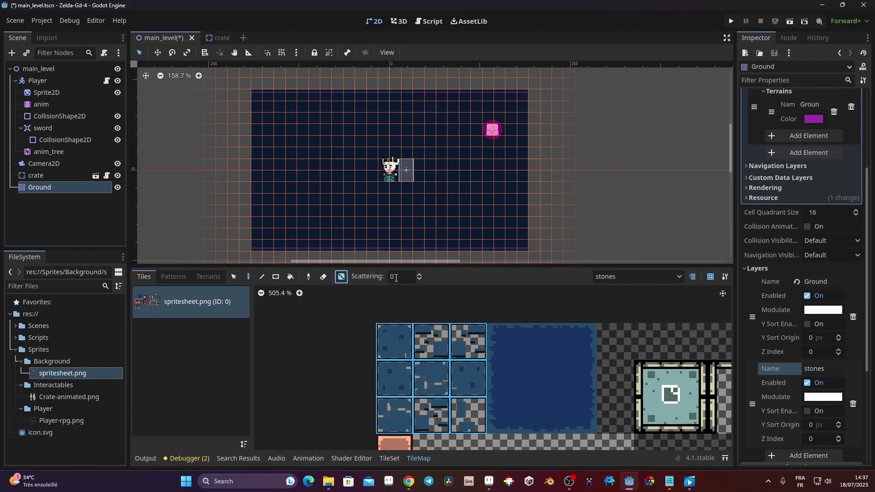
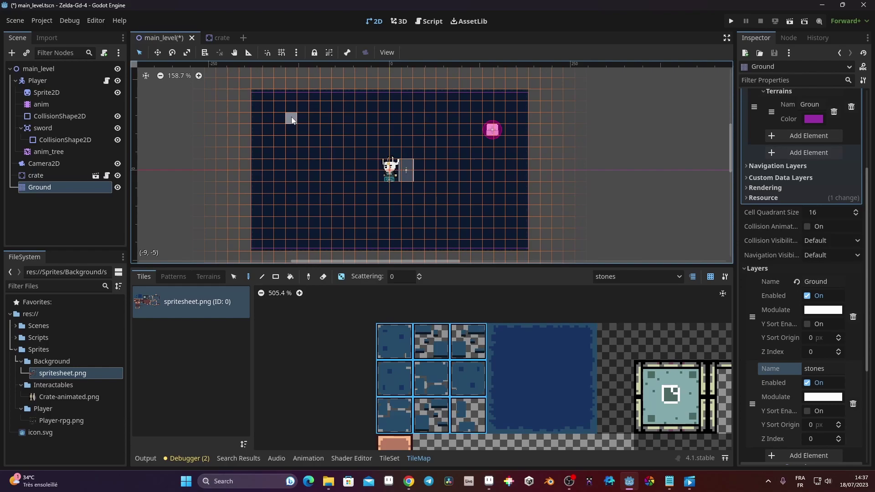
Try painting random stone tiles freehand around the player with scattering at 0, and undo the painting
scroll(292, 129, "up", 3)
scroll(293, 134, "down", 1)
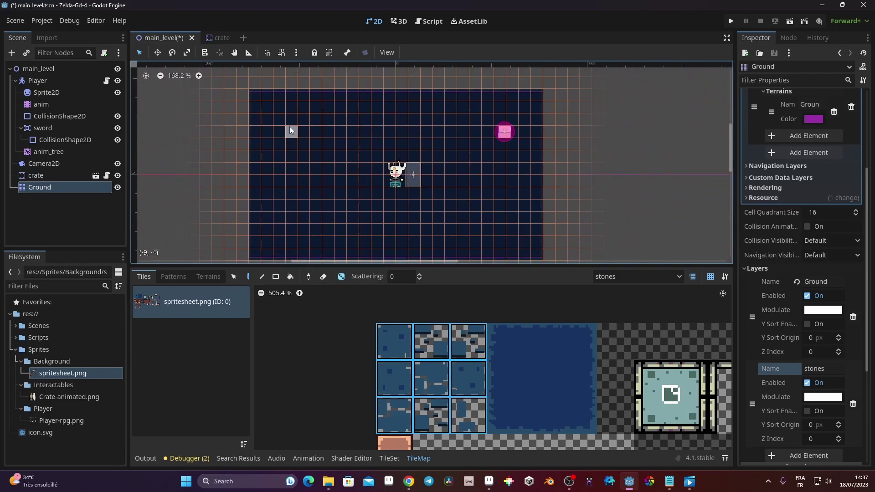
mouse_move(291, 130)
left_mouse_down()
mouse_move(302, 189)
mouse_move(340, 221)
left_mouse_up()
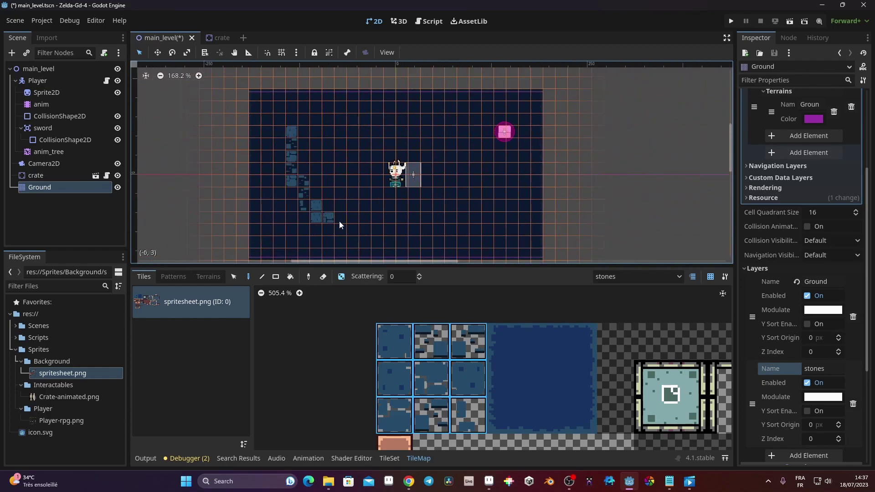
mouse_move(425, 130)
left_mouse_down()
mouse_move(309, 131)
mouse_move(297, 150)
mouse_move(329, 182)
mouse_move(392, 216)
mouse_move(443, 196)
mouse_move(420, 147)
mouse_move(333, 144)
left_mouse_up()
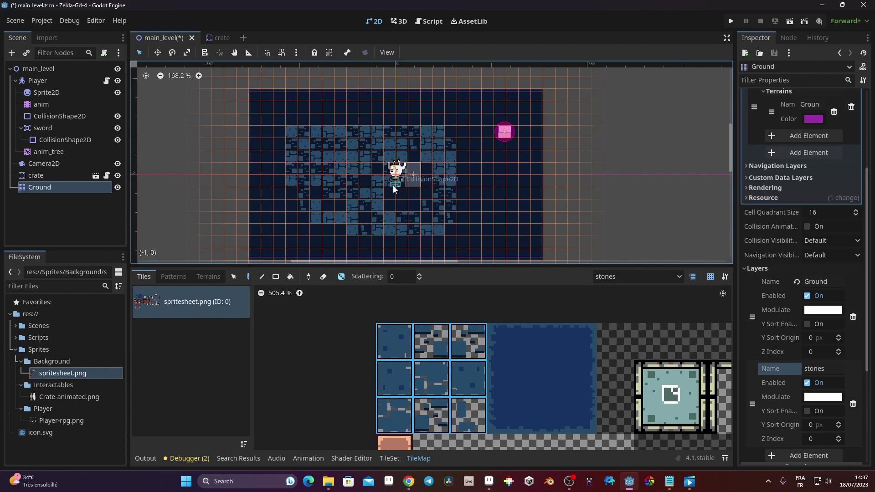
key("ctrl+z")
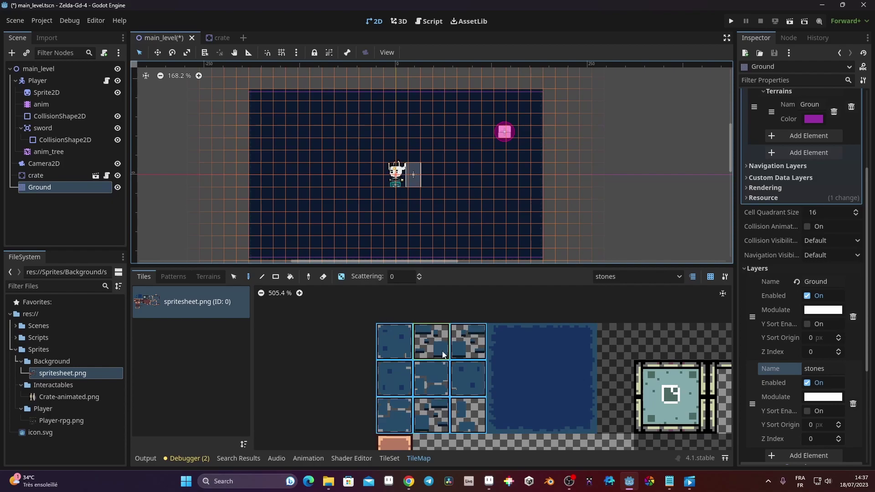
Test-paint a small patch of random stones beside the player, undo it, and set the scattering to 8
left_click(401, 277)
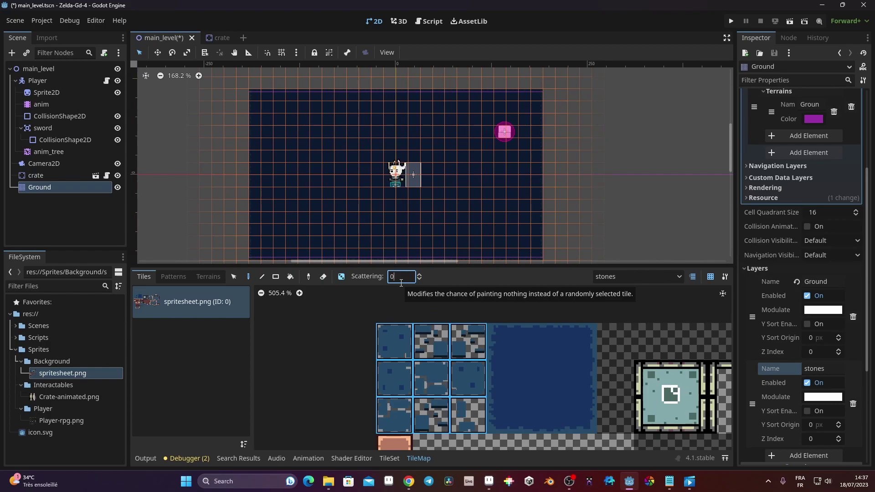
type("8")
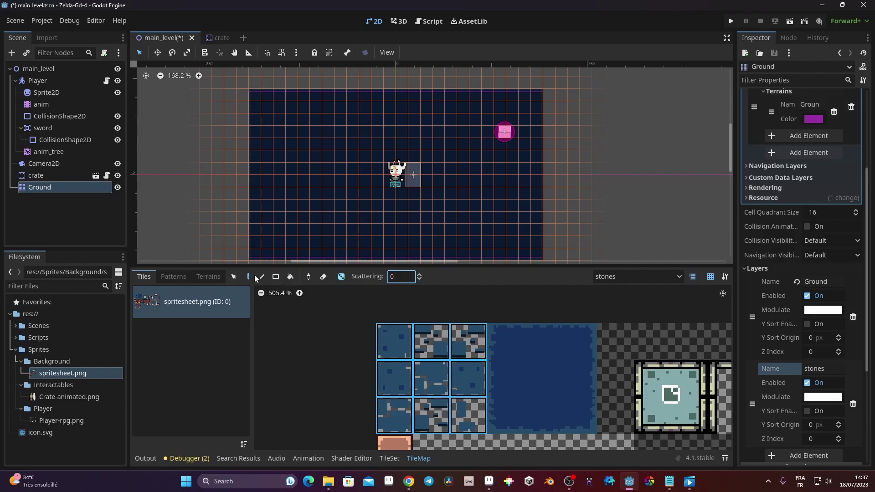
mouse_move(282, 143)
left_mouse_down()
mouse_move(333, 145)
mouse_move(328, 192)
mouse_move(299, 209)
mouse_move(275, 166)
mouse_move(333, 154)
mouse_move(278, 184)
mouse_move(324, 196)
left_mouse_up()
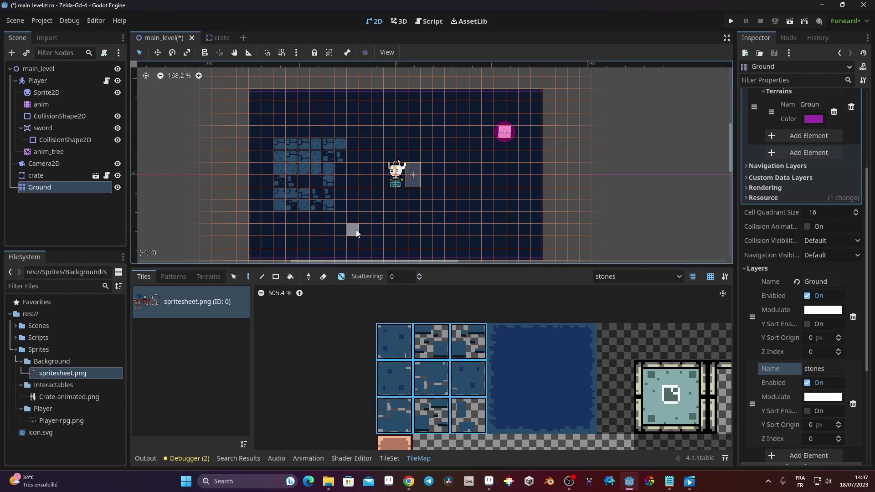
key("ctrl+z")
left_click(398, 277)
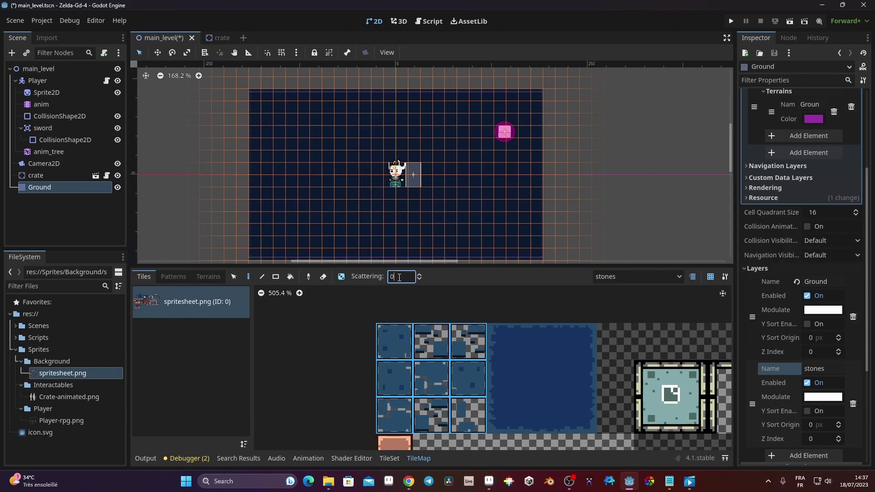
key("BackSpace")
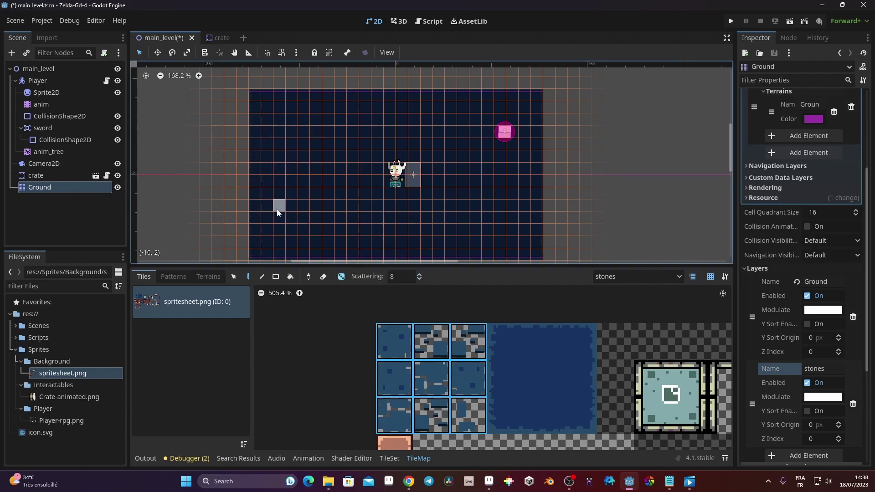
Try painting sparse scattered stones freehand with the Paint tool near the player, and undo all the strokes
left_click(248, 277)
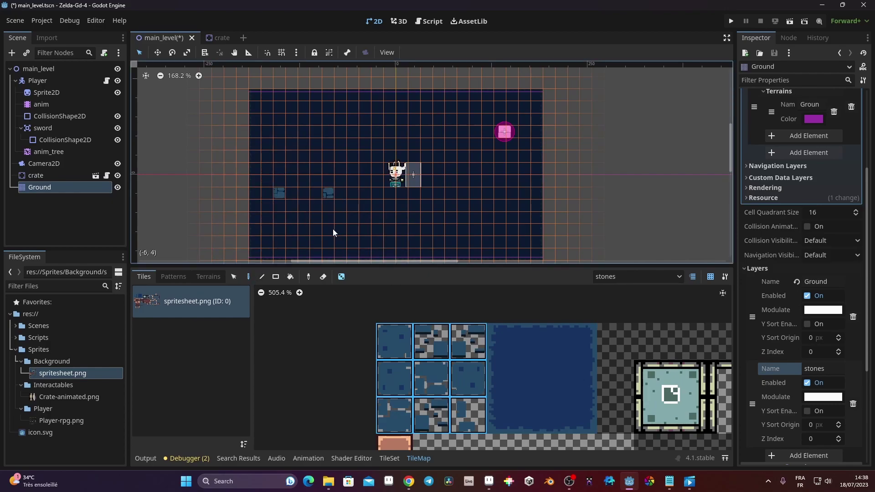
left_click(291, 144)
left_click(378, 156)
left_click(341, 181)
key("ctrl+z")
key("ctrl+z")
key("ctrl+z")
key("ctrl+z")
key("ctrl+z")
Fill the entire floor area on the stones layer with randomly scattered stones using the Rectangle tool
left_click(277, 277)
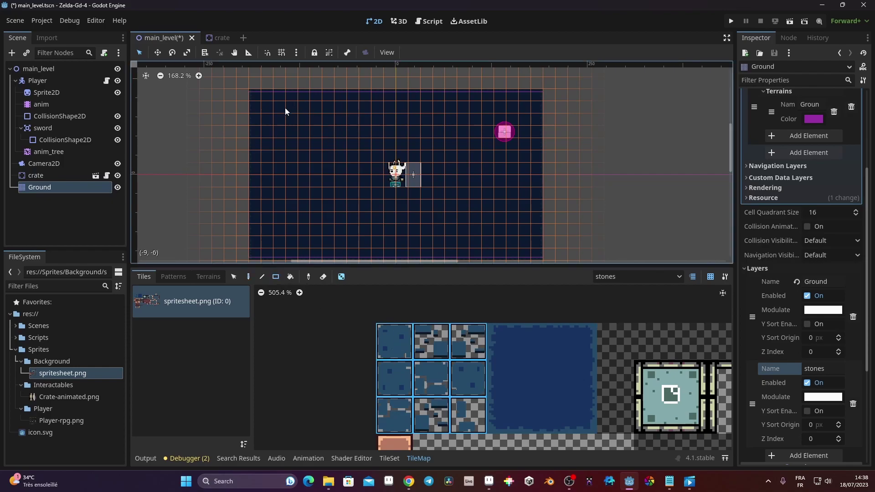
mouse_move(255, 101)
left_mouse_down()
mouse_move(462, 191)
mouse_move(507, 253)
mouse_move(537, 252)
left_mouse_up()
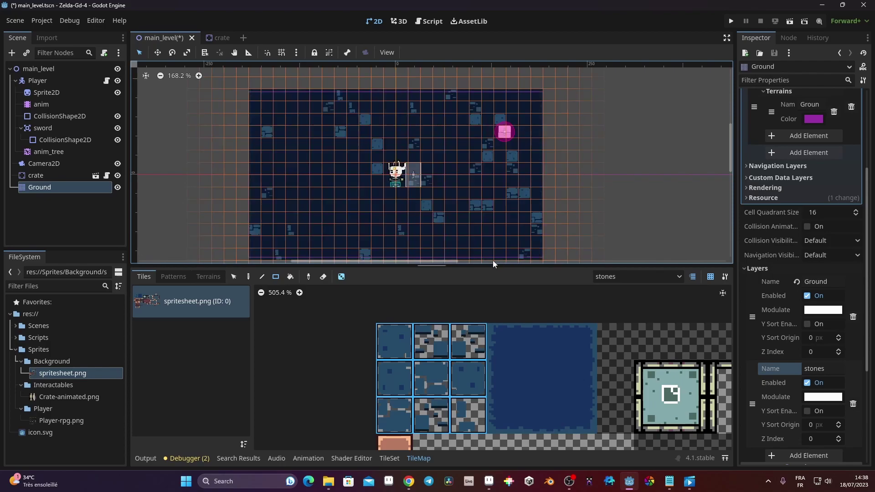
scroll(403, 178, "down", 1)
Run the project, walk the player across the stone floor and around the crate, and close the game
left_click(730, 21)
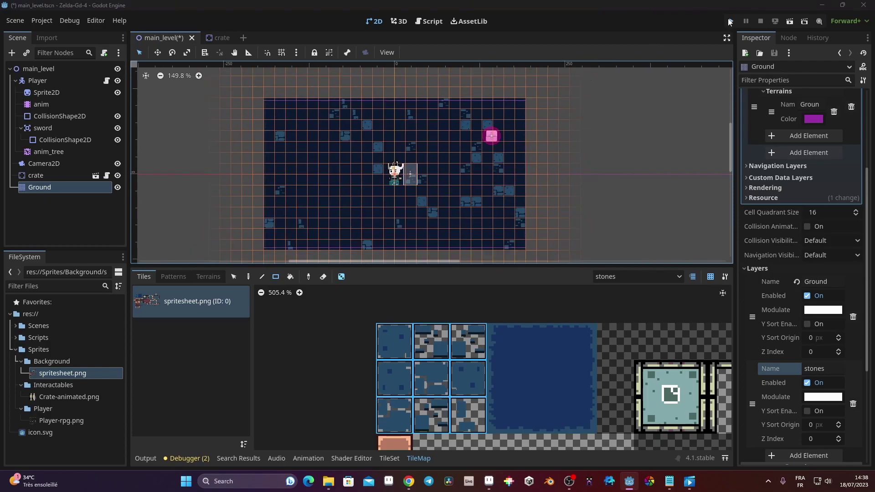
key("Left")
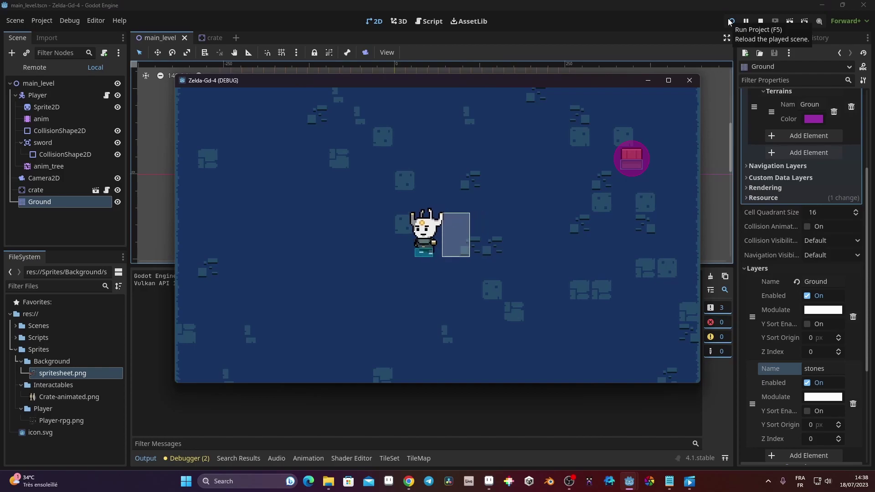
key("Up")
key("Right")
key("Up")
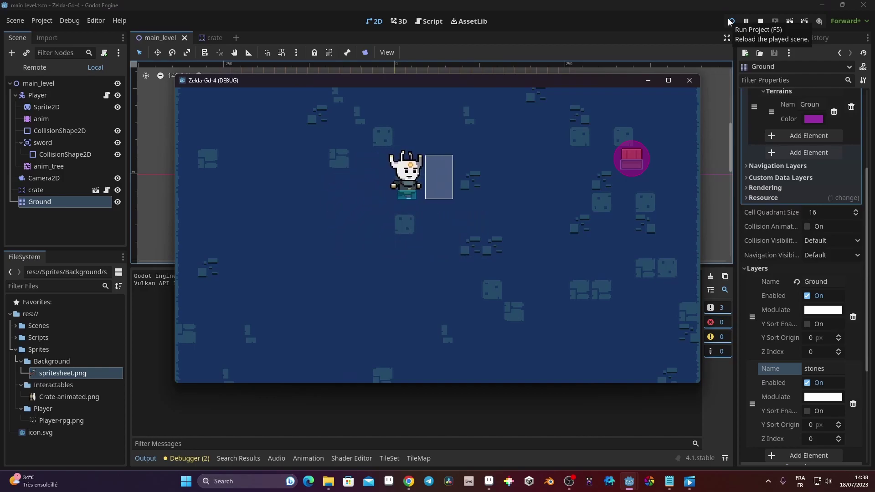
key("Right")
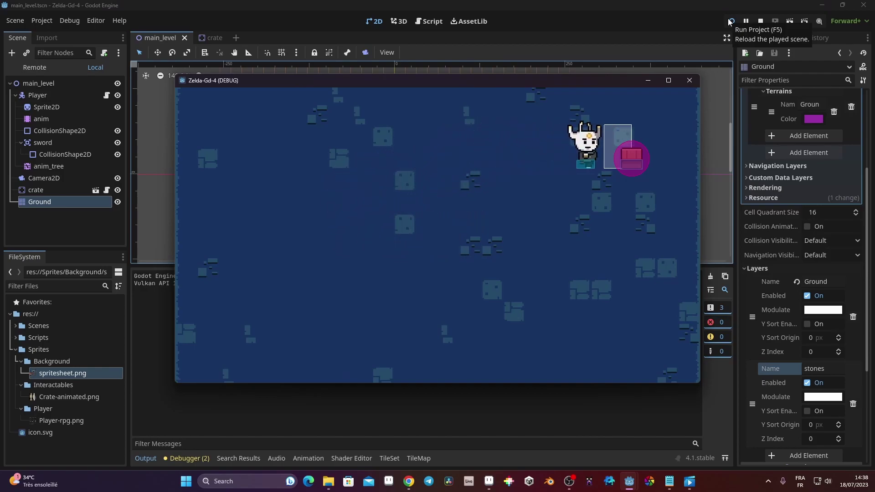
key("Left")
key("Right")
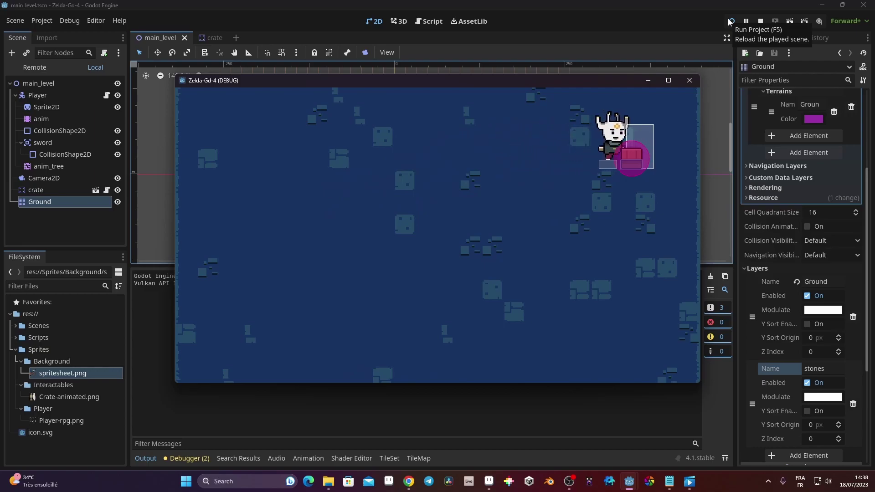
key("Left")
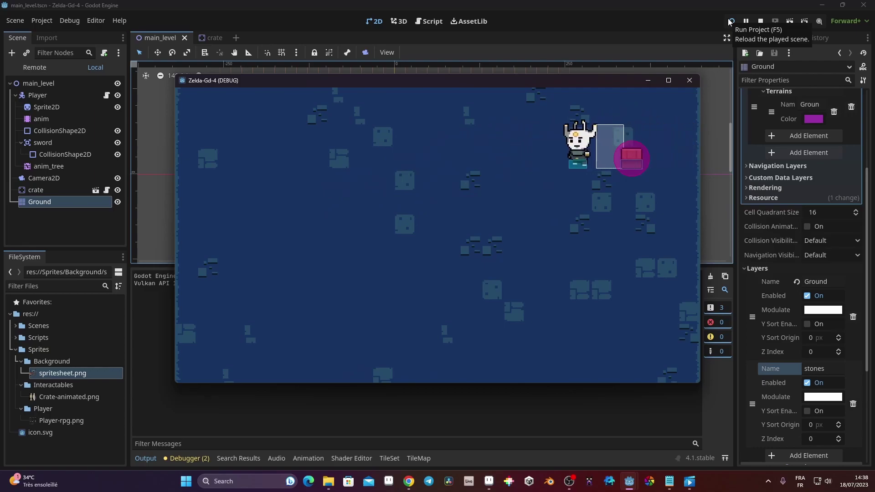
key("Right")
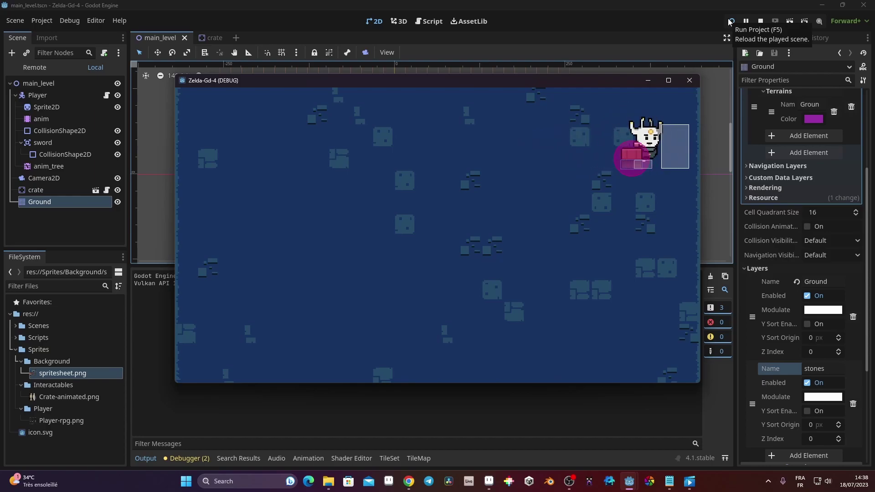
key("Left")
key("Left")
key("Down")
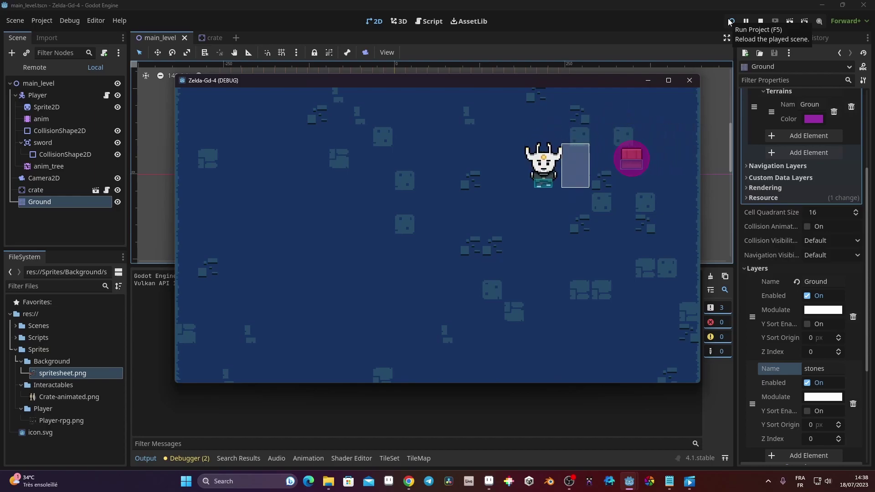
left_click(689, 80)
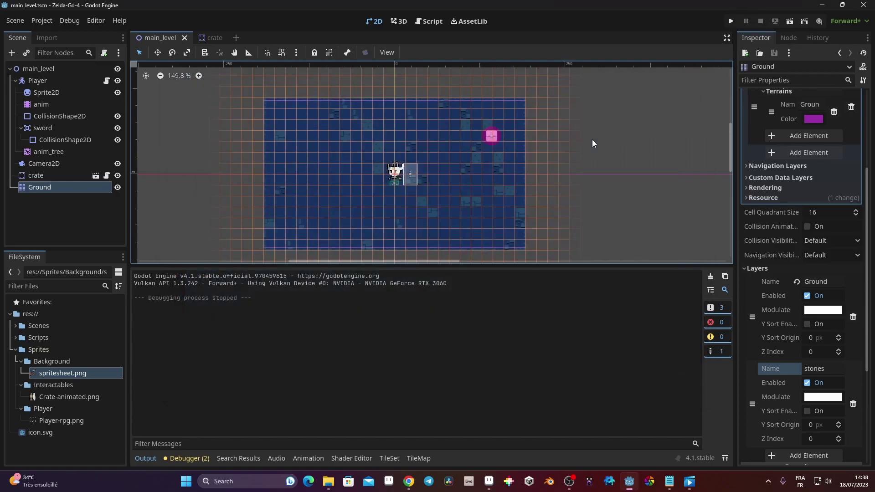
Return to the TileMap editor and refill the floor on the stones layer with random stones using the Rectangle tool at scattering 8
left_click(419, 459)
scroll(283, 256, "up", 1)
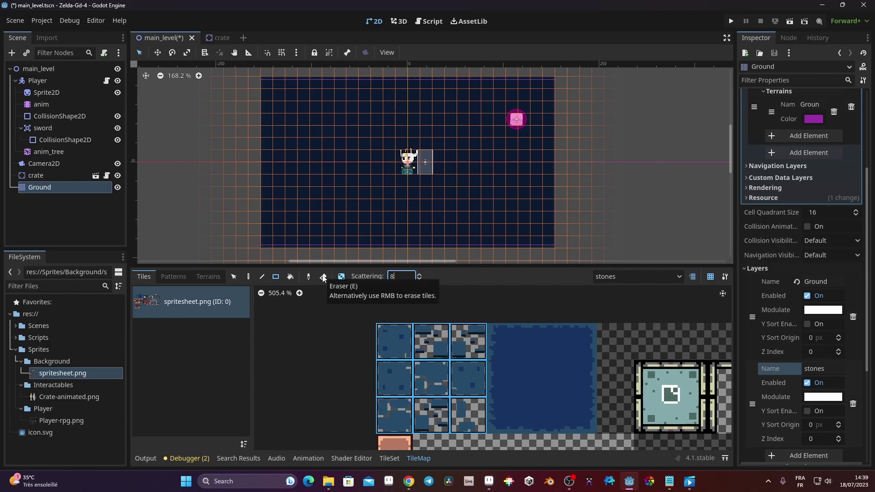
left_click(248, 278)
left_click(276, 278)
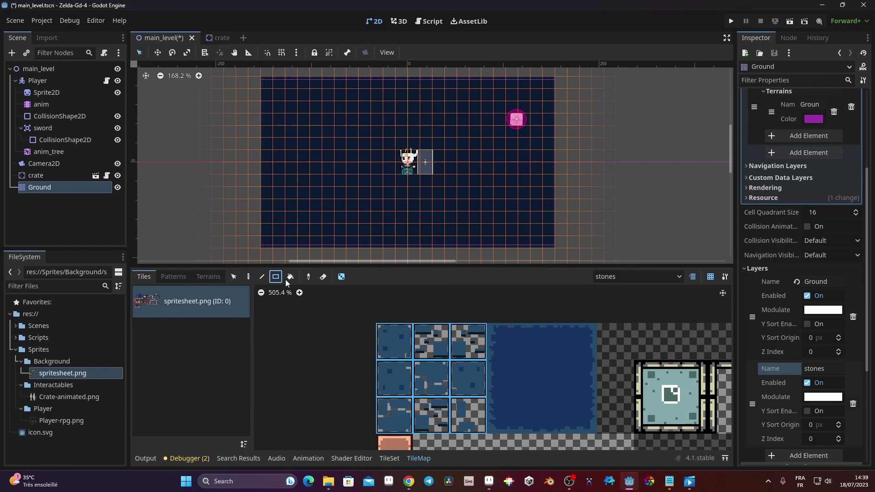
left_click_drag(274, 81, 552, 242)
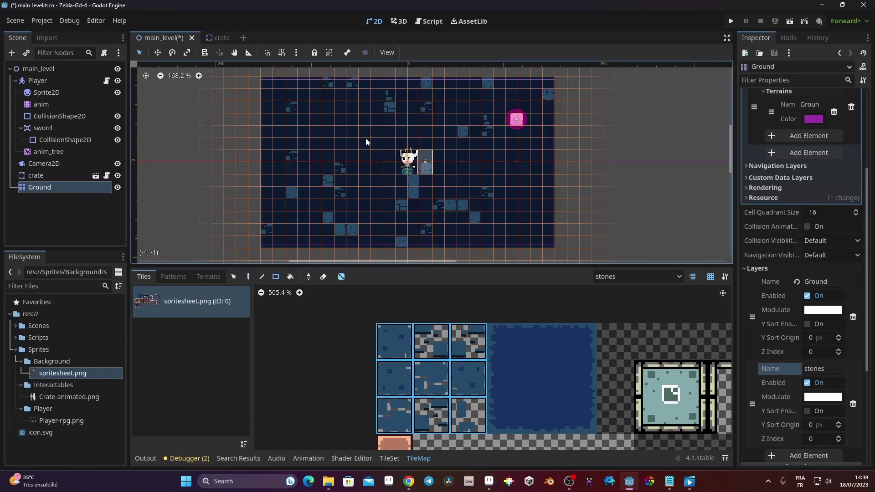
Set the scattering to 14 and add another rectangle of random stones over the whole floor
left_click(342, 277)
left_click(342, 277)
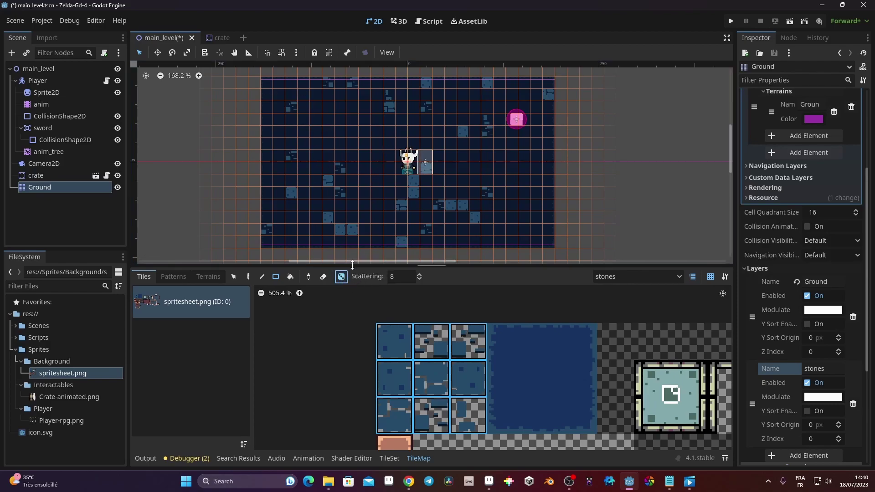
key("Tab")
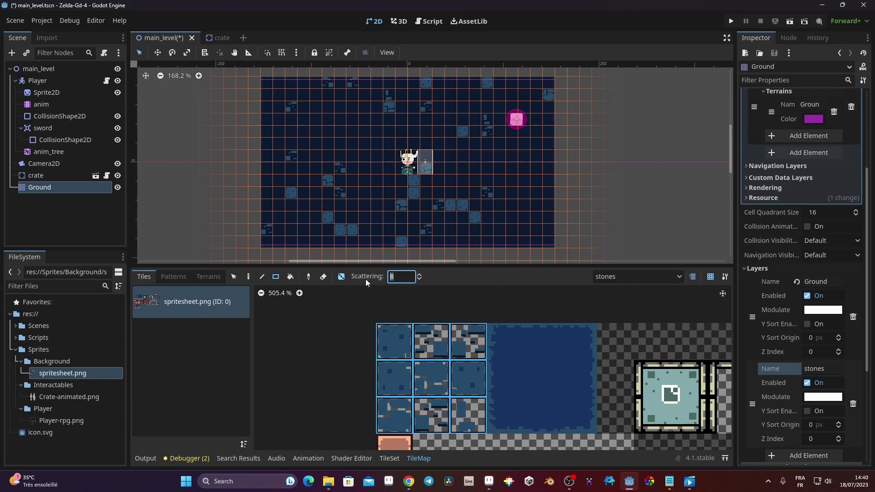
type("14")
left_click(275, 276)
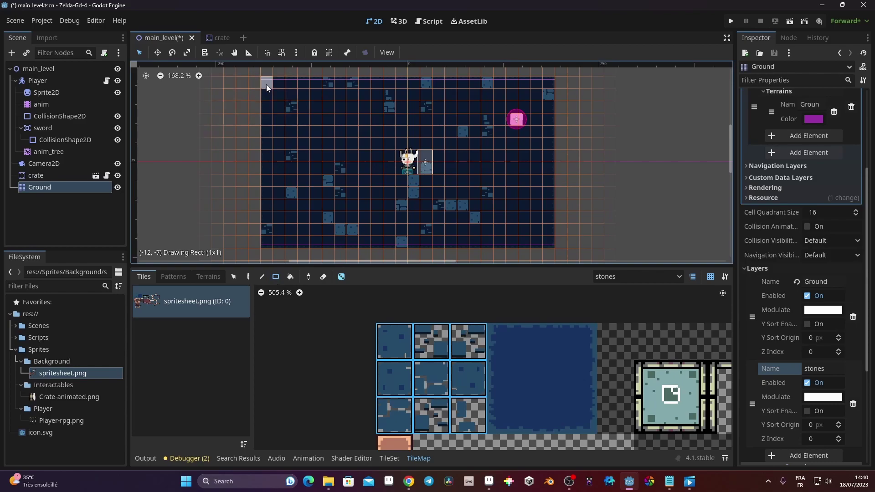
mouse_move(267, 84)
left_mouse_down()
mouse_move(502, 207)
mouse_move(549, 242)
left_mouse_up()
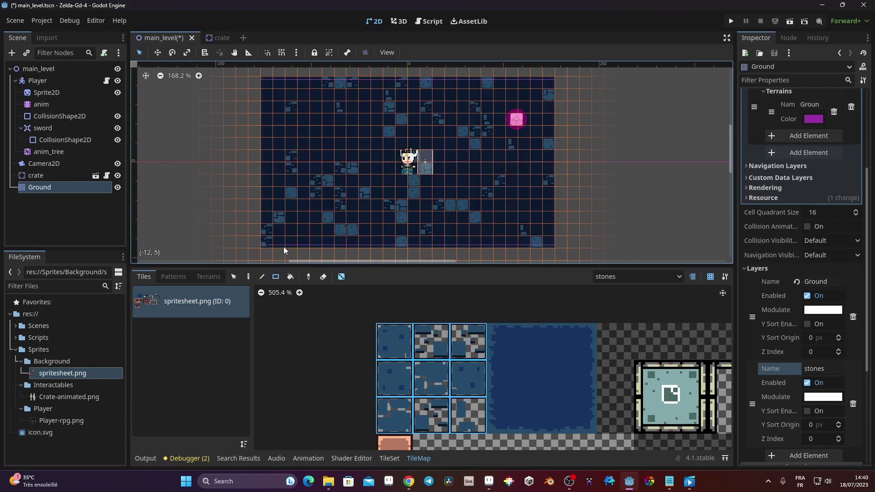
Erase all stones from the floor on the stones layer with a rectangular eraser selection, and switch the Eraser off
left_click(340, 278)
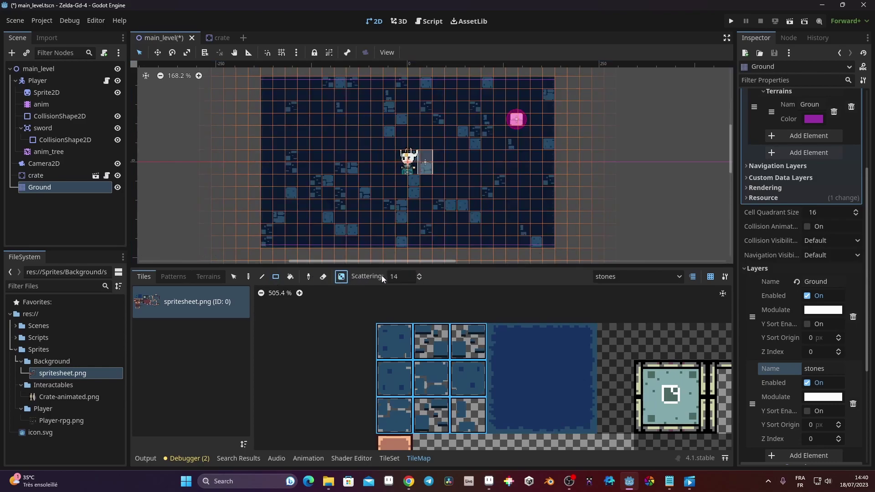
left_click(405, 277)
left_click(324, 276)
mouse_move(264, 84)
left_mouse_down()
mouse_move(455, 120)
mouse_move(533, 246)
mouse_move(543, 247)
left_mouse_up()
left_click(324, 278)
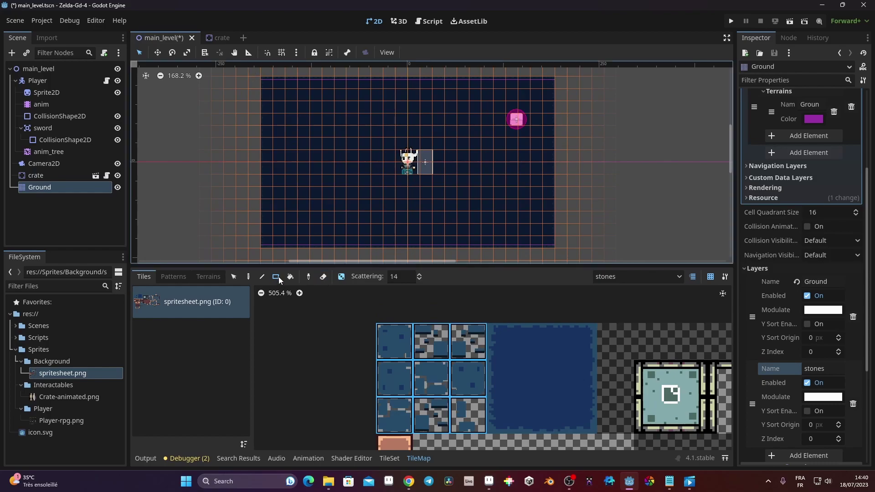
Fill the emptied floor with random stones at scattering 14 and inspect their distribution
left_click_drag(267, 82, 551, 245)
scroll(431, 185, "up", 3)
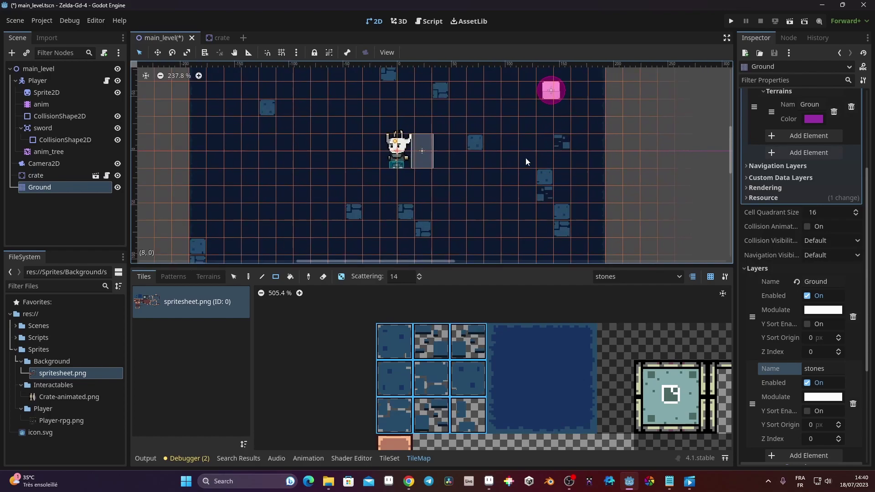
scroll(360, 213, "down", 2)
scroll(368, 209, "down", 2)
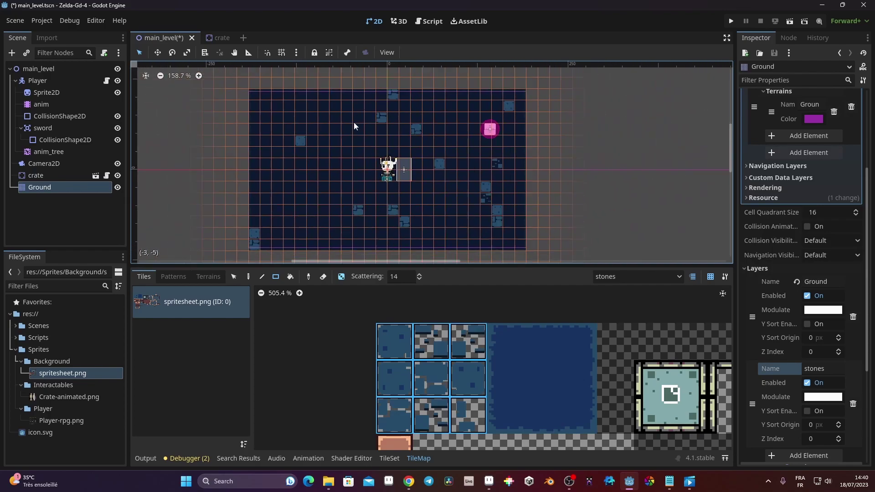
Replace the floor's stones with a new random rectangle fill at scattering 7, erasing the existing ones first
left_click(406, 277)
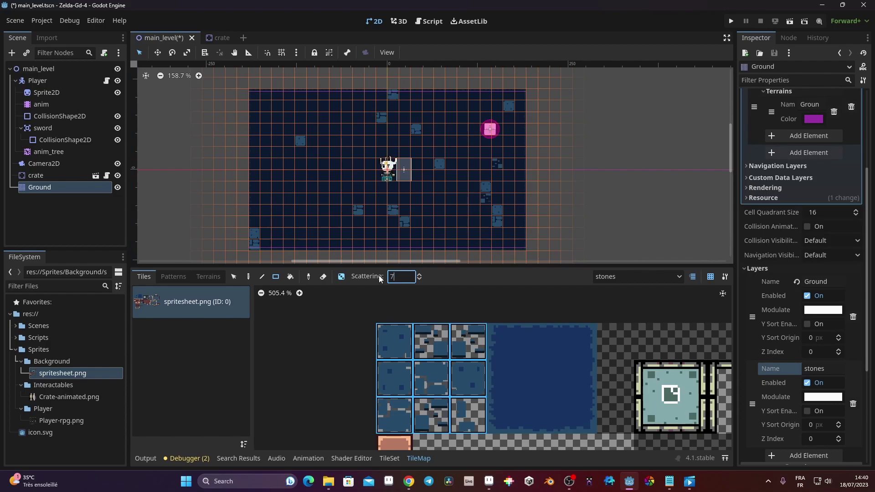
type("7")
left_click(278, 277)
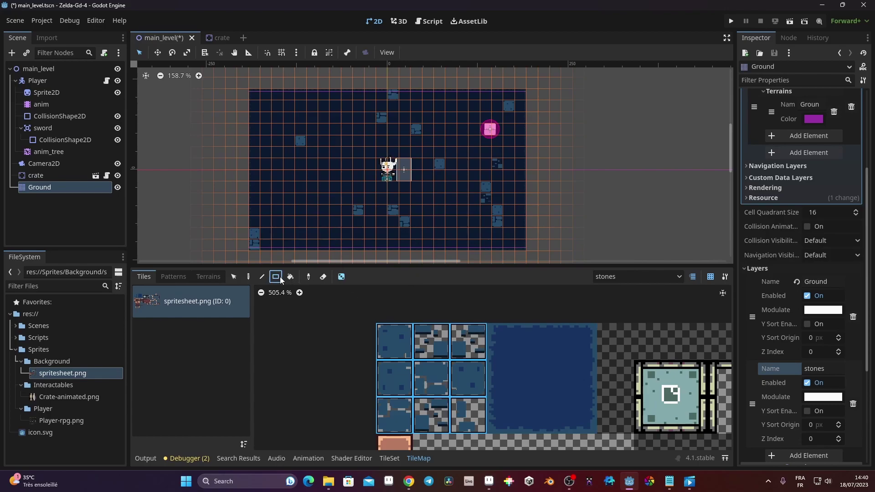
left_click(341, 277)
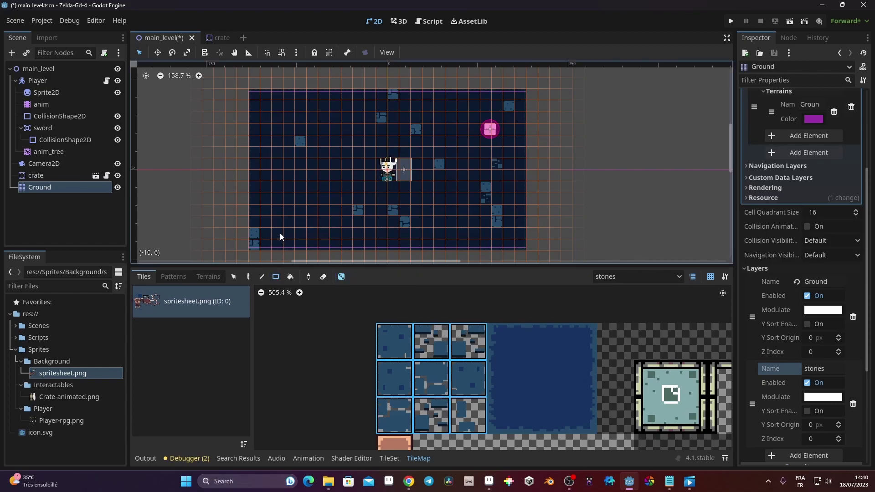
left_click(323, 276)
mouse_move(256, 104)
left_mouse_down()
mouse_move(359, 121)
mouse_move(516, 229)
mouse_move(516, 249)
left_mouse_up()
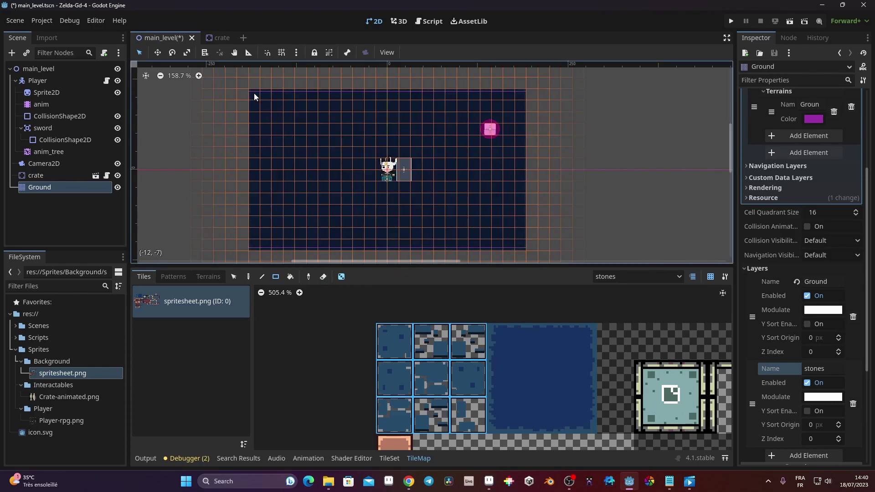
left_click_drag(253, 93, 520, 246)
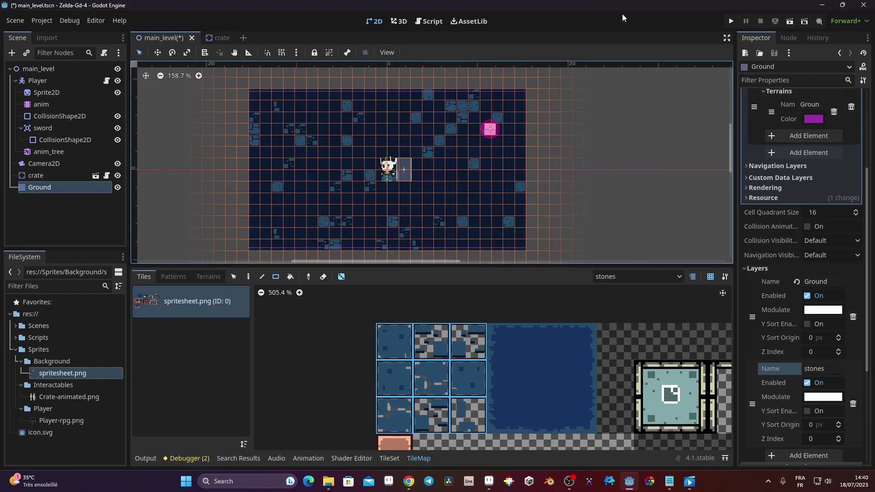
Run the project again and walk the player around the crate and over the newly scattered stones
left_click(730, 21)
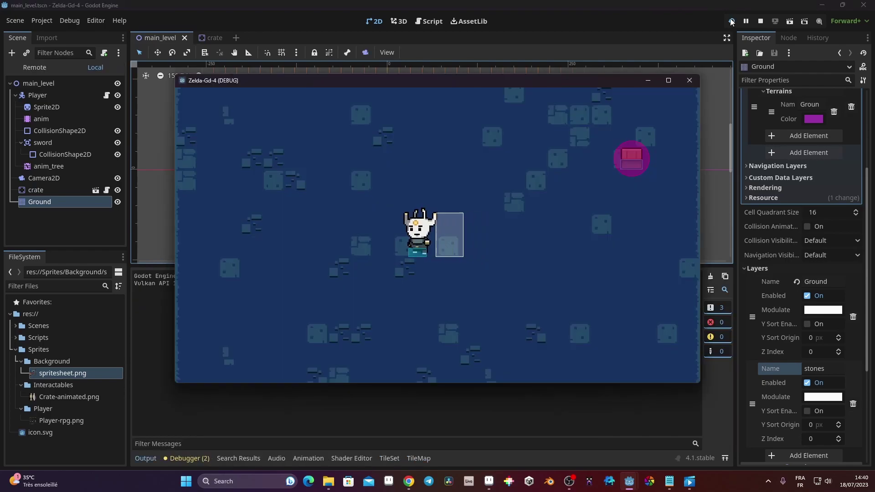
key("Up")
key("Right")
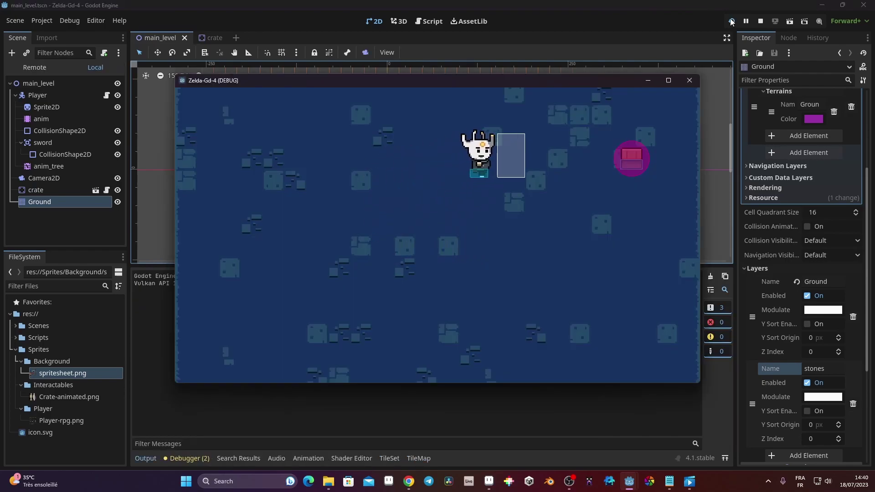
key("Right")
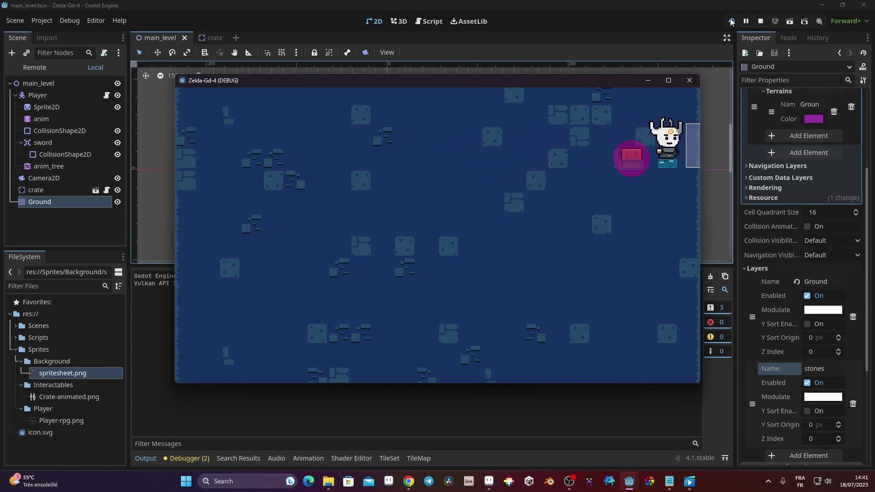
key("Left")
key("Right")
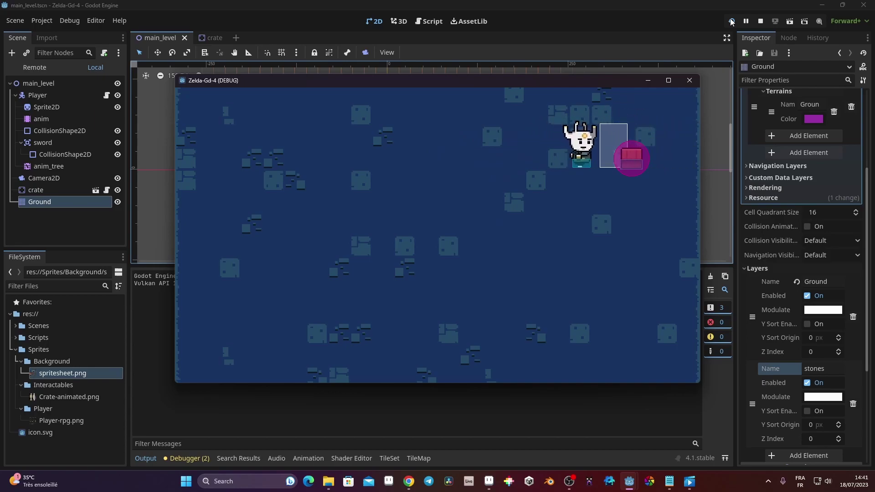
key("Up")
key("Down")
key("Right")
key("Left")
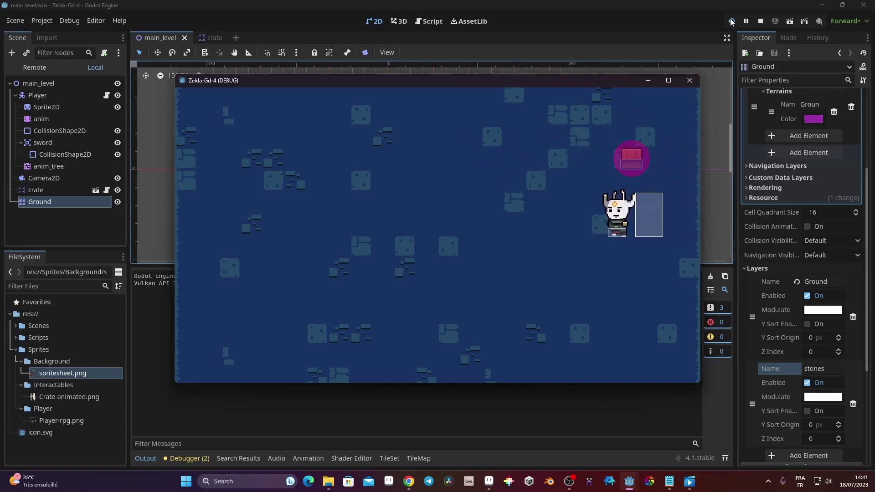
key("Left")
key("Up")
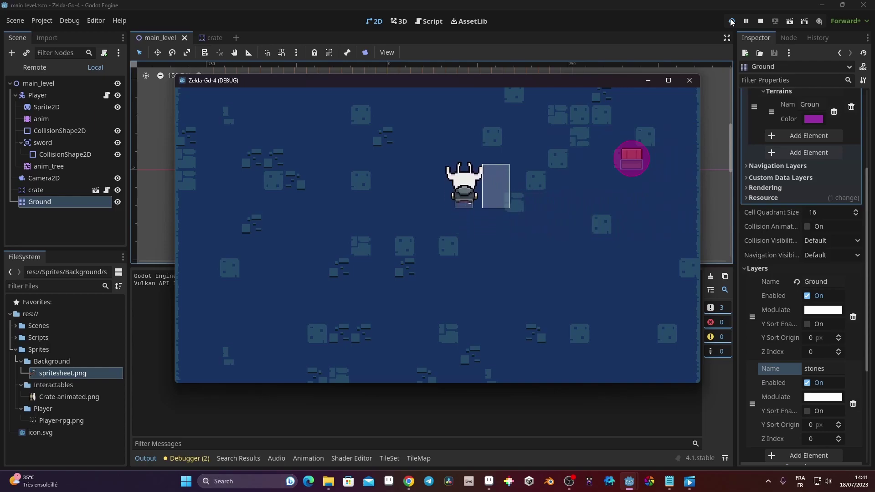
key("Left")
key("Down")
key("Up")
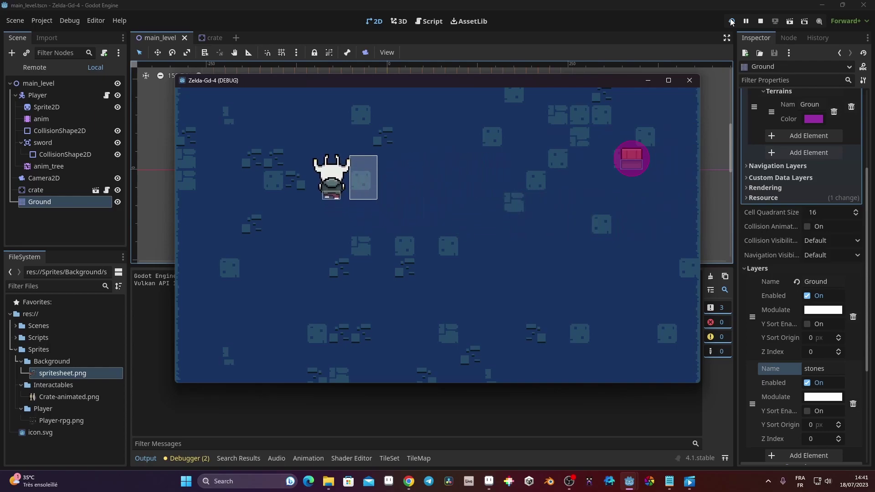
key("Right")
key("Down")
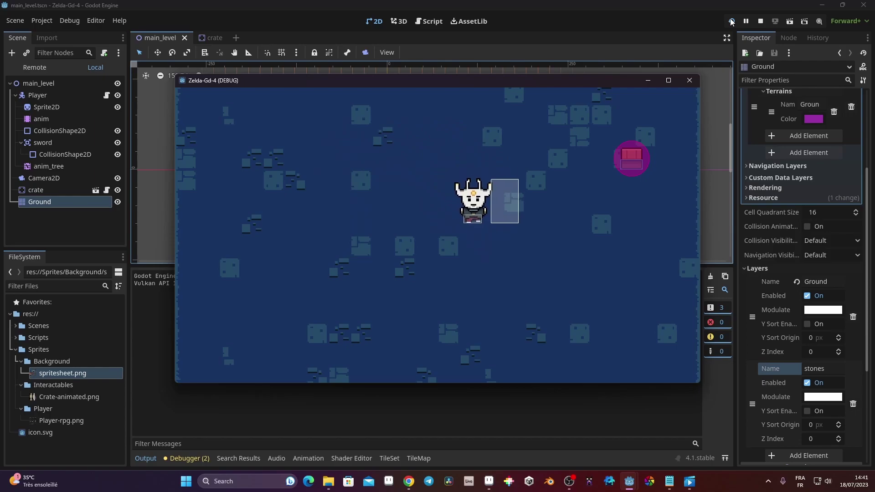
key("Left")
key("Up")
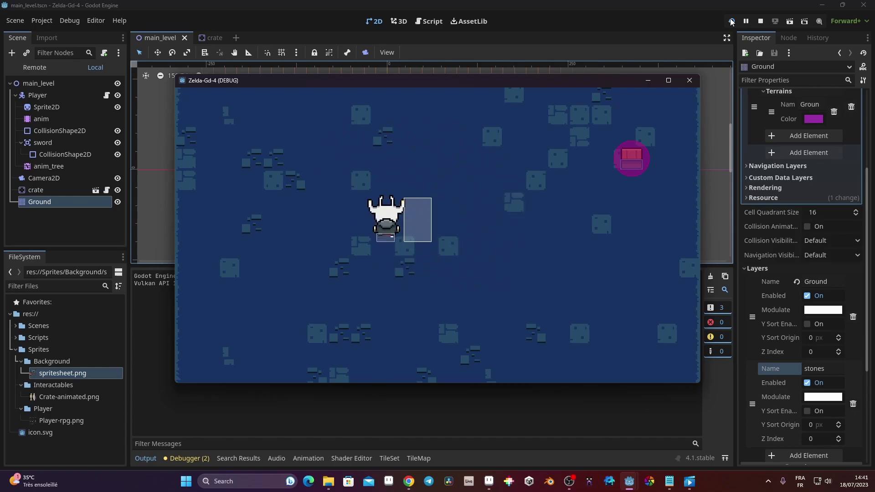